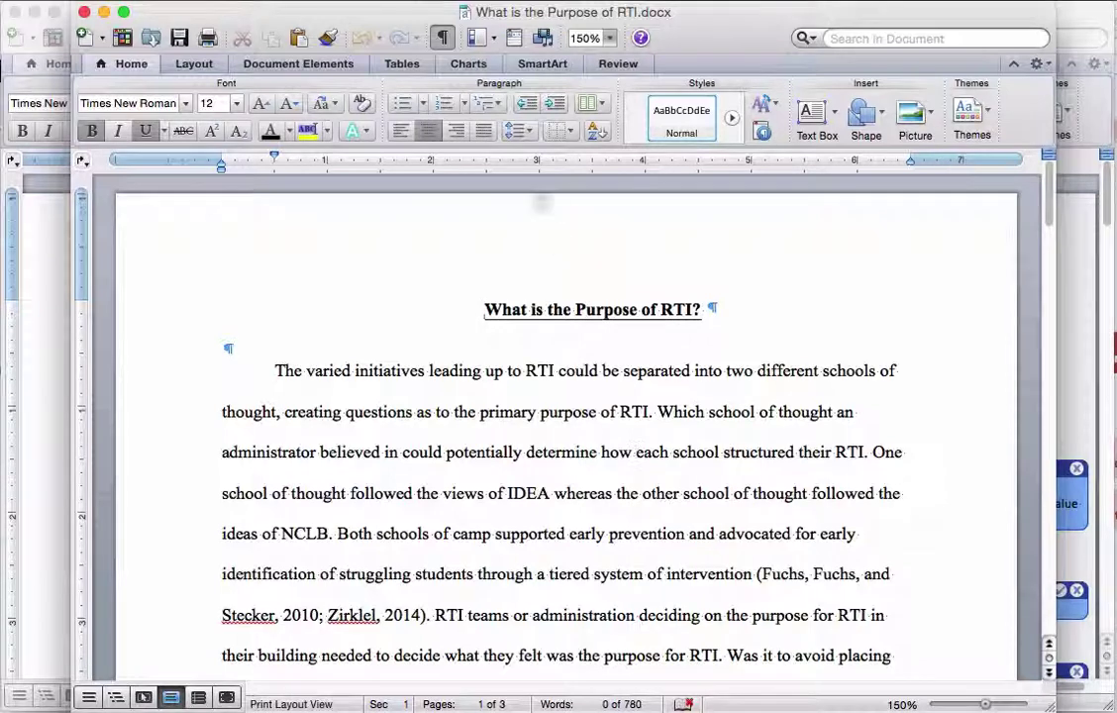
Turn Track Changes on and replace 'and' with '&' in the Fuchs, Fuchs, & Stecker citation.
{"action": "left_click", "coordinate": [622, 66]}
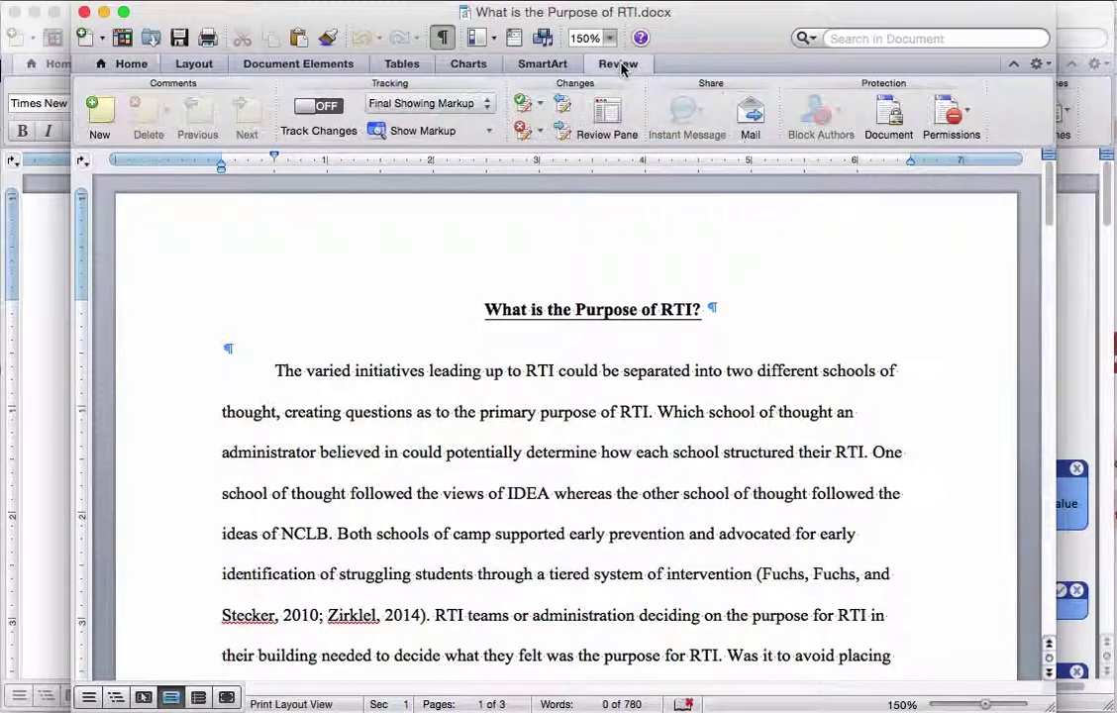
{"action": "left_click", "coordinate": [330, 112]}
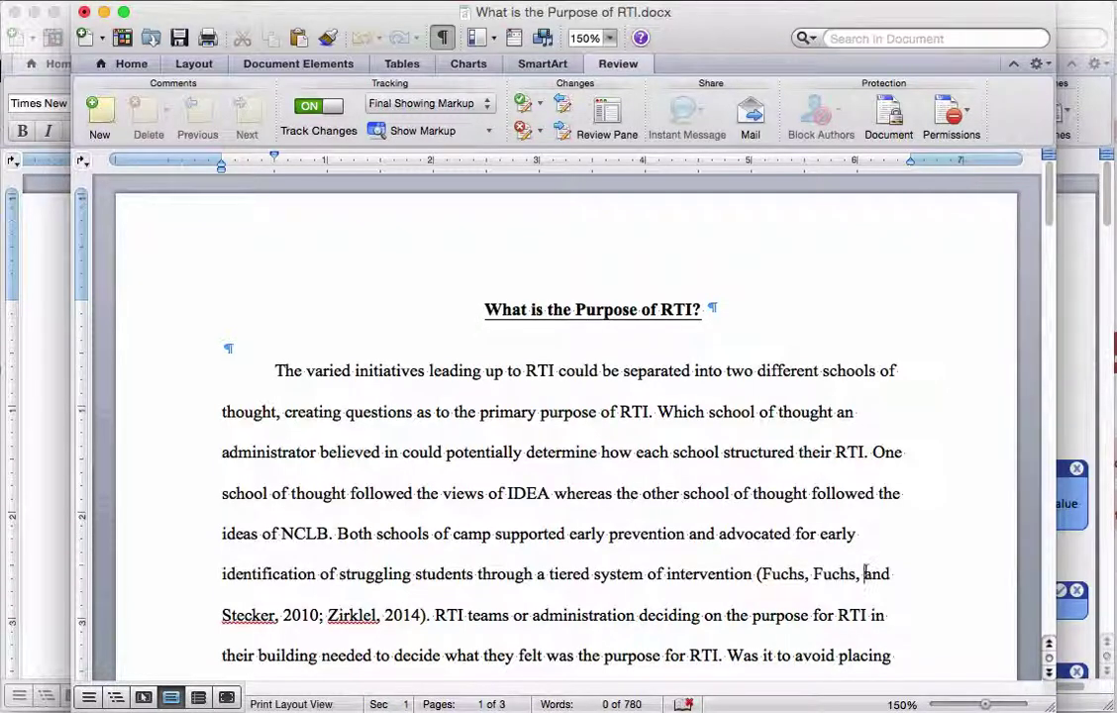
{"action": "left_click_drag", "start_coordinate": [866, 573], "coordinate": [889, 573]}
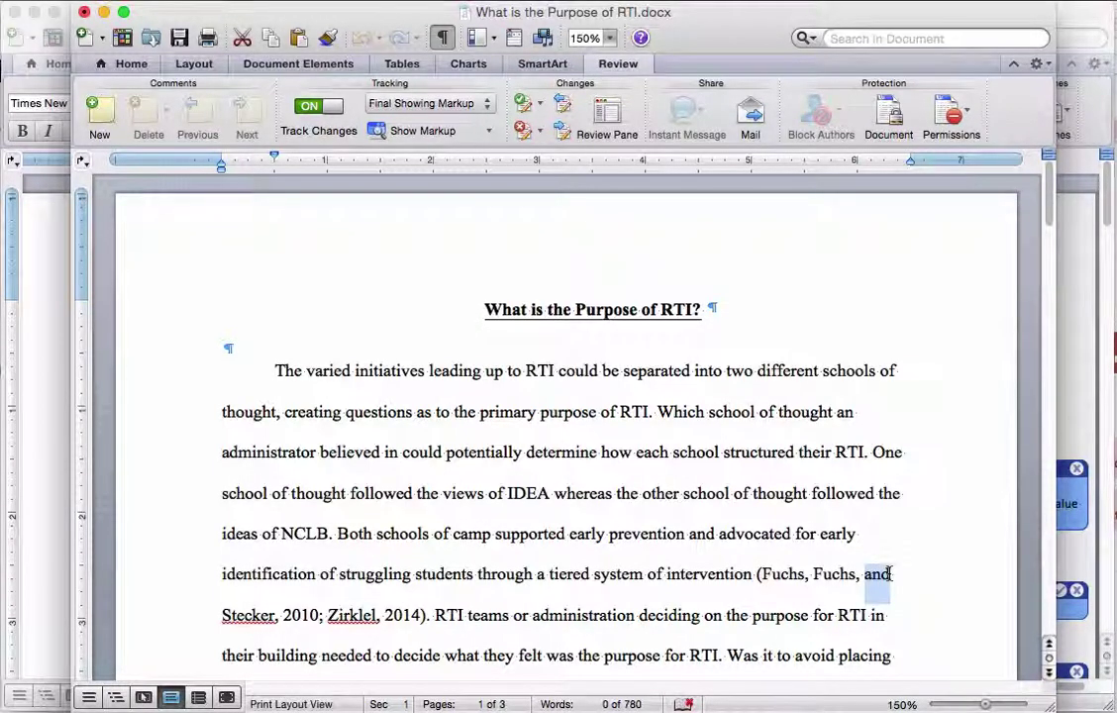
{"action": "type", "text": "&"}
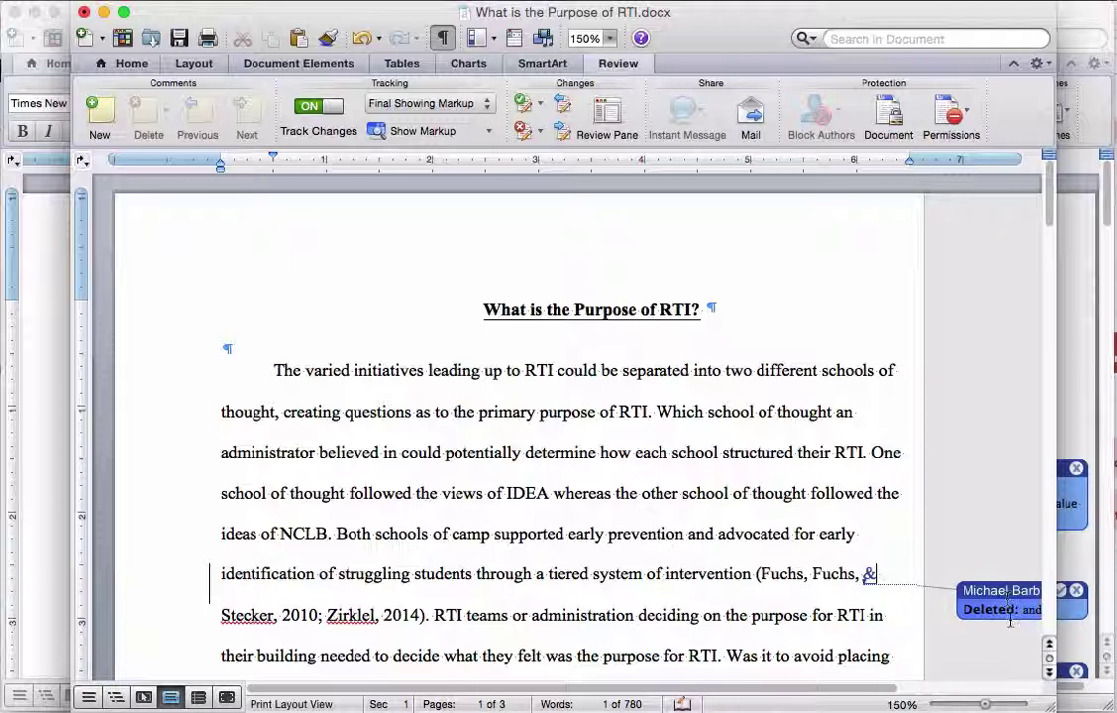
Inspect the tracked 'Deleted: and' balloon beside the ampersand change.
{"action": "scroll", "coordinate": [892, 684], "scroll_direction": "right", "scroll_amount": 5}
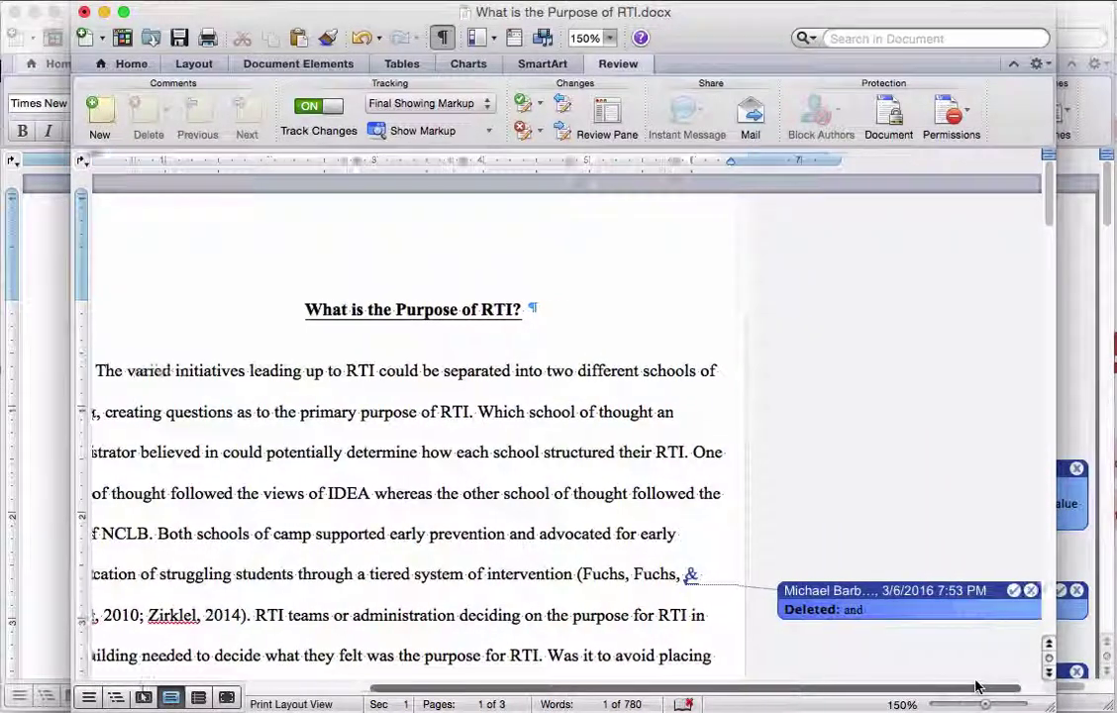
{"action": "scroll", "coordinate": [951, 664], "scroll_direction": "right", "scroll_amount": 1}
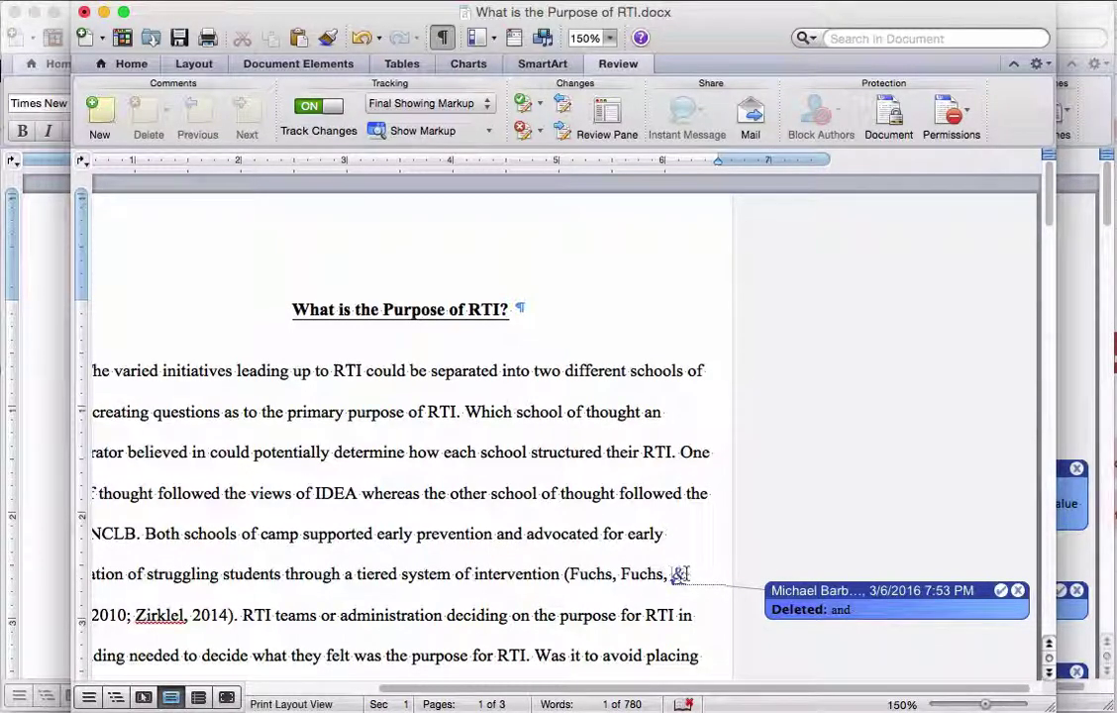
{"action": "left_click", "coordinate": [679, 576]}
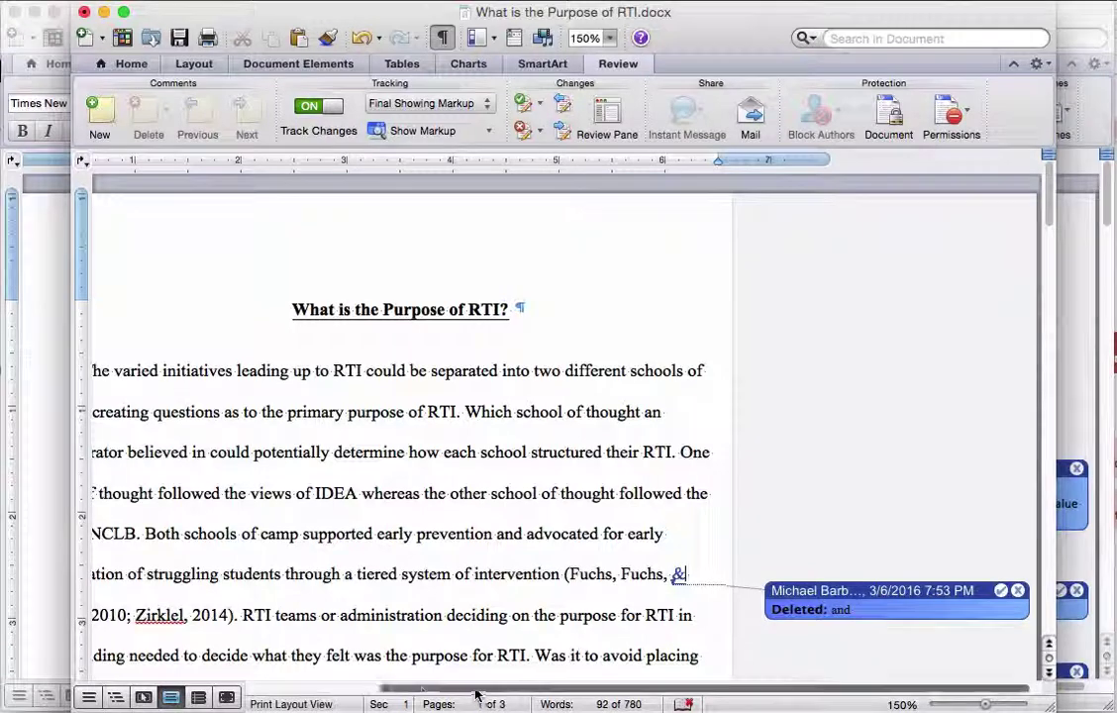
{"action": "scroll", "coordinate": [478, 671], "scroll_direction": "left", "scroll_amount": 5}
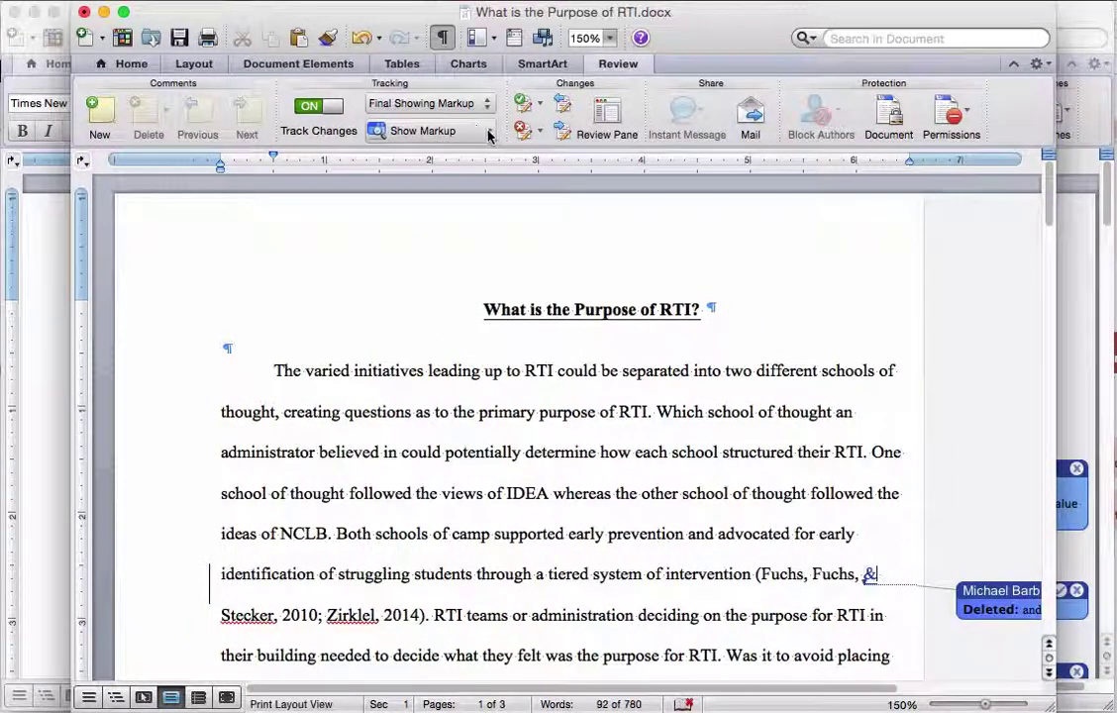
{"action": "left_click", "coordinate": [618, 64]}
{"action": "left_click", "coordinate": [618, 63]}
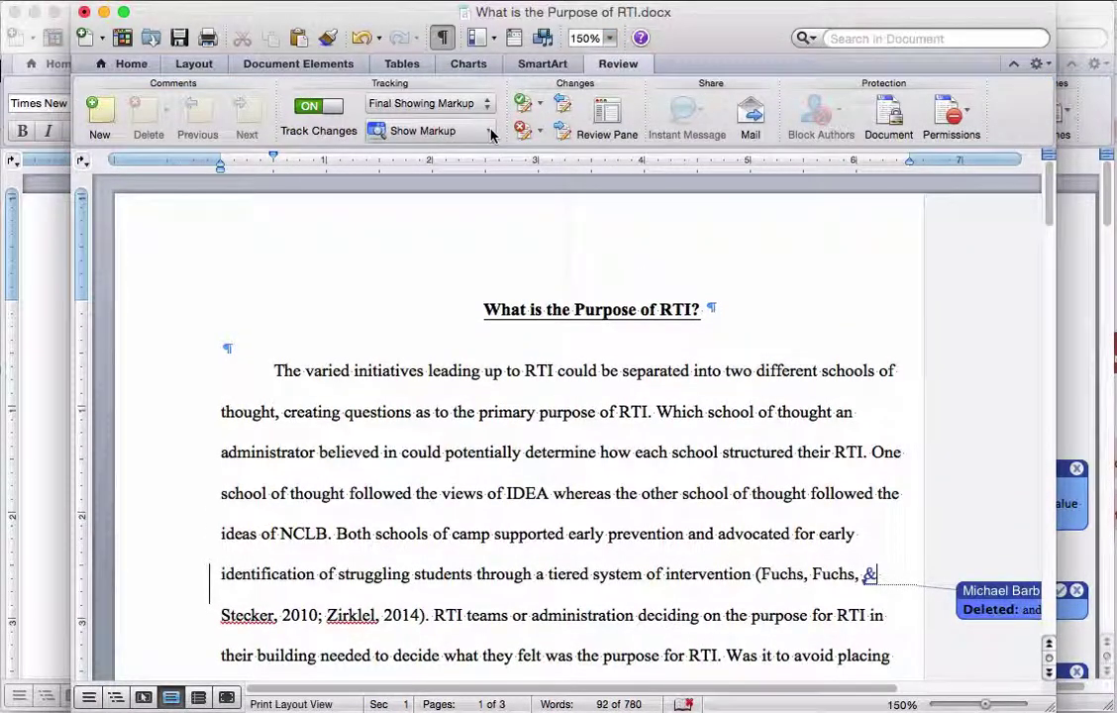
{"action": "left_click", "coordinate": [490, 134]}
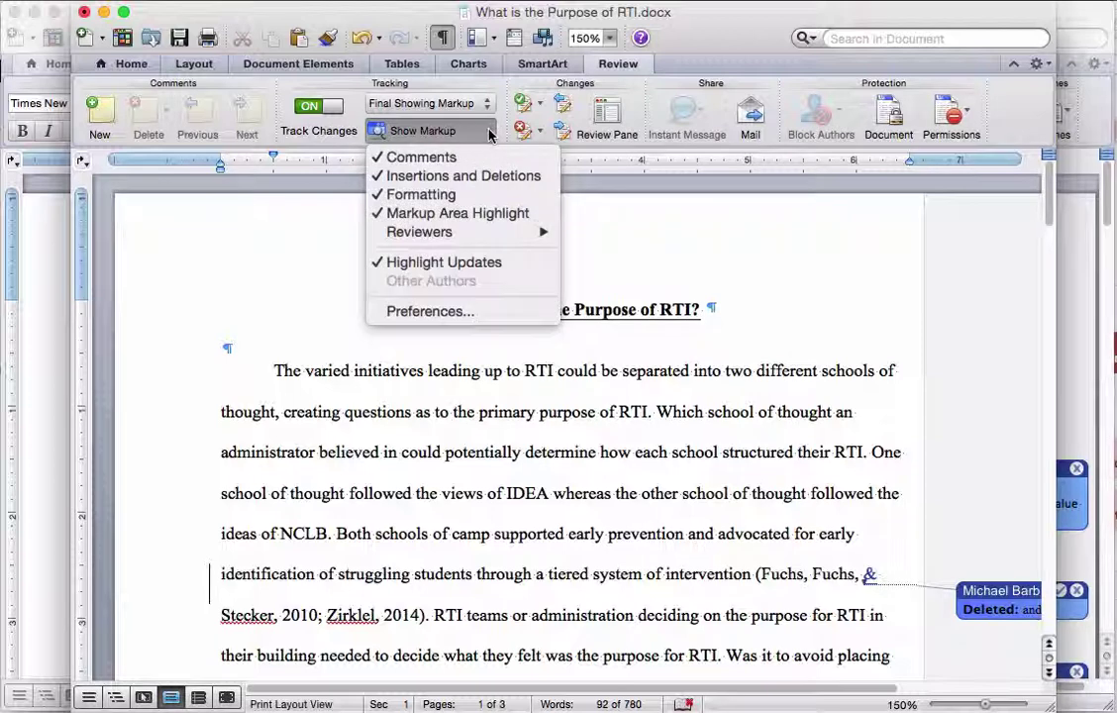
{"action": "left_click", "coordinate": [429, 159]}
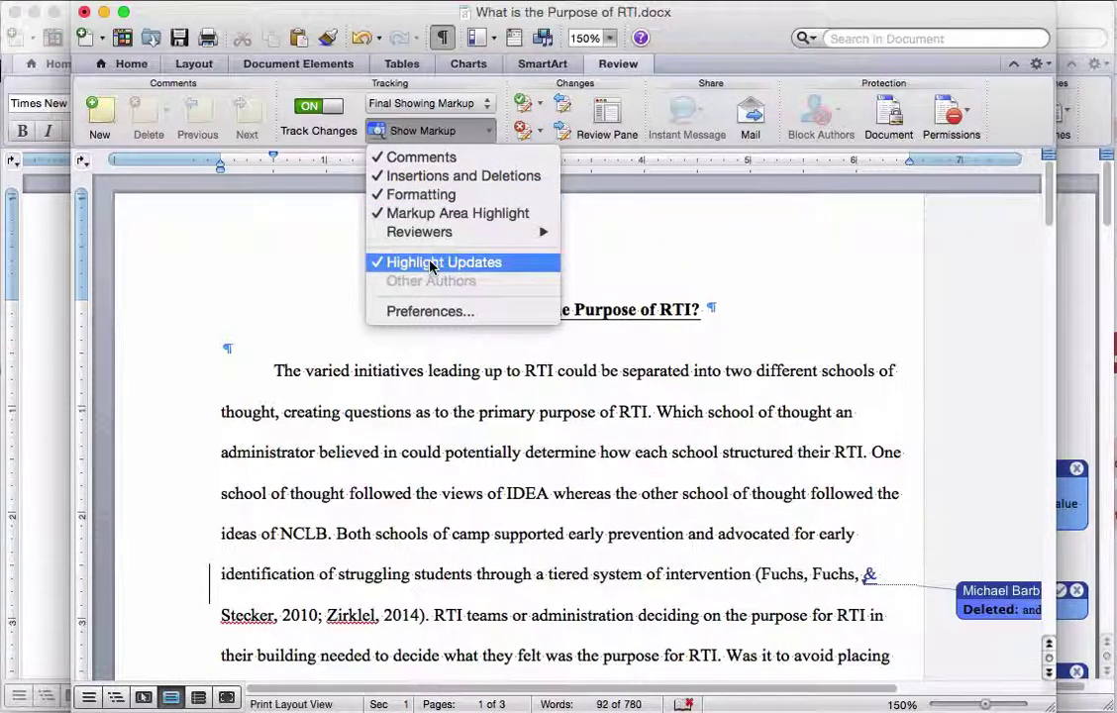
{"action": "left_click", "coordinate": [346, 434]}
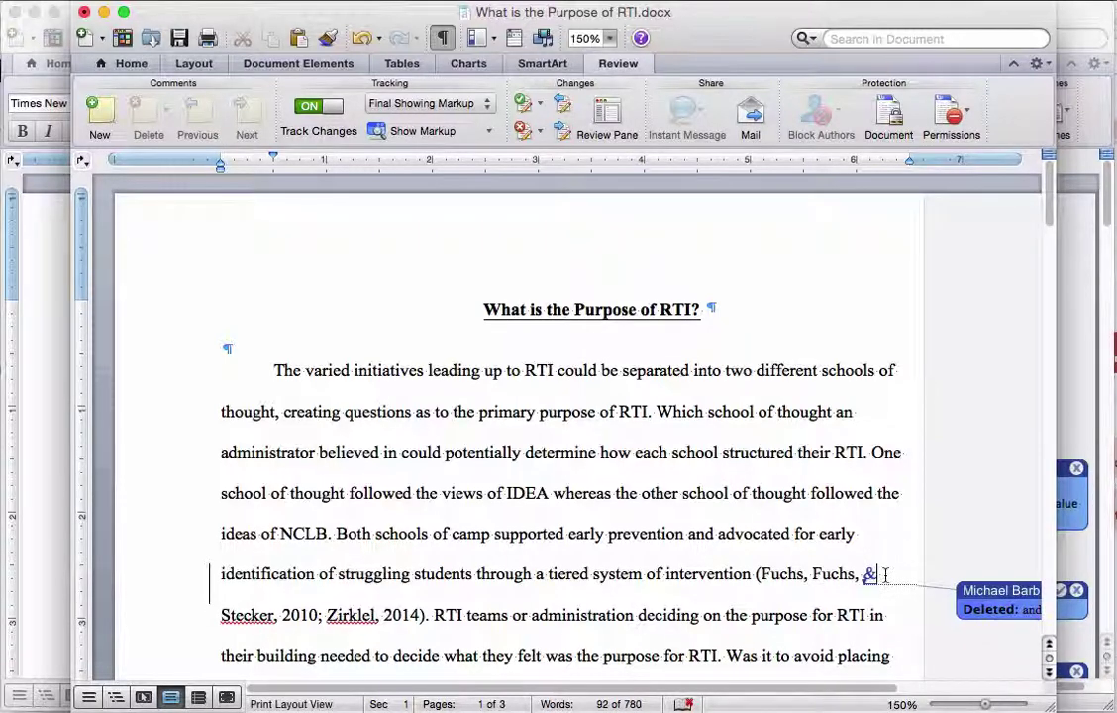
{"action": "scroll", "coordinate": [884, 579], "scroll_direction": "right", "scroll_amount": 4}
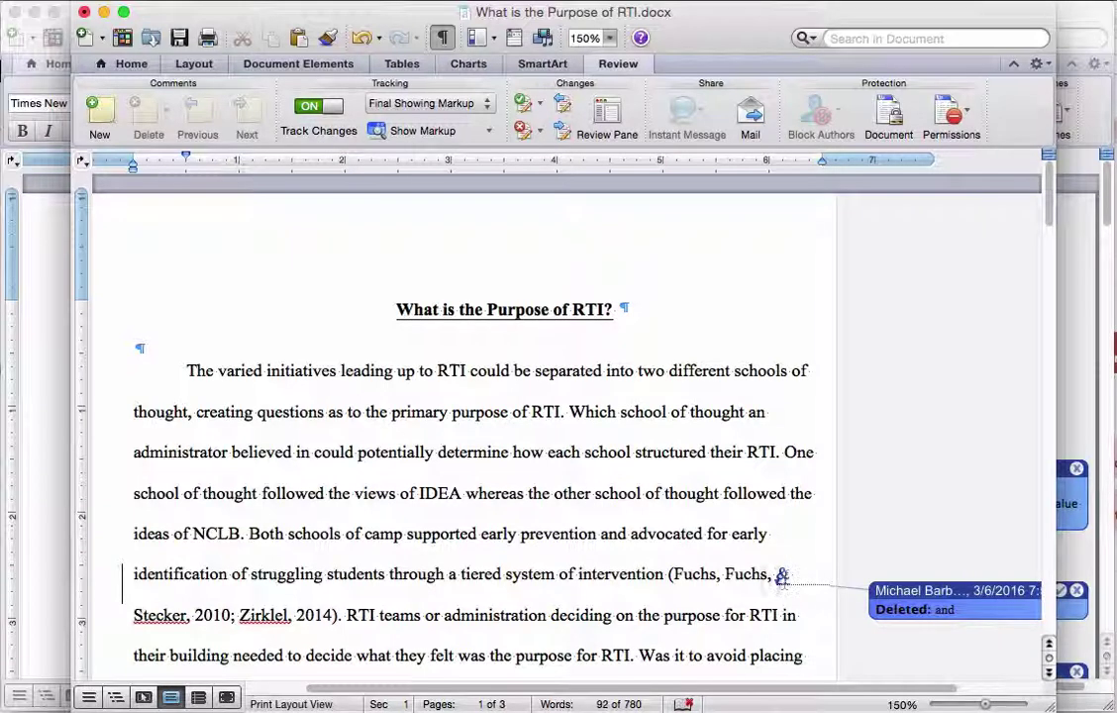
Close the practice essay without saving, then select Comment [1]'s text in the reviewed copy.
{"action": "left_click", "coordinate": [84, 14]}
{"action": "left_click", "coordinate": [479, 144]}
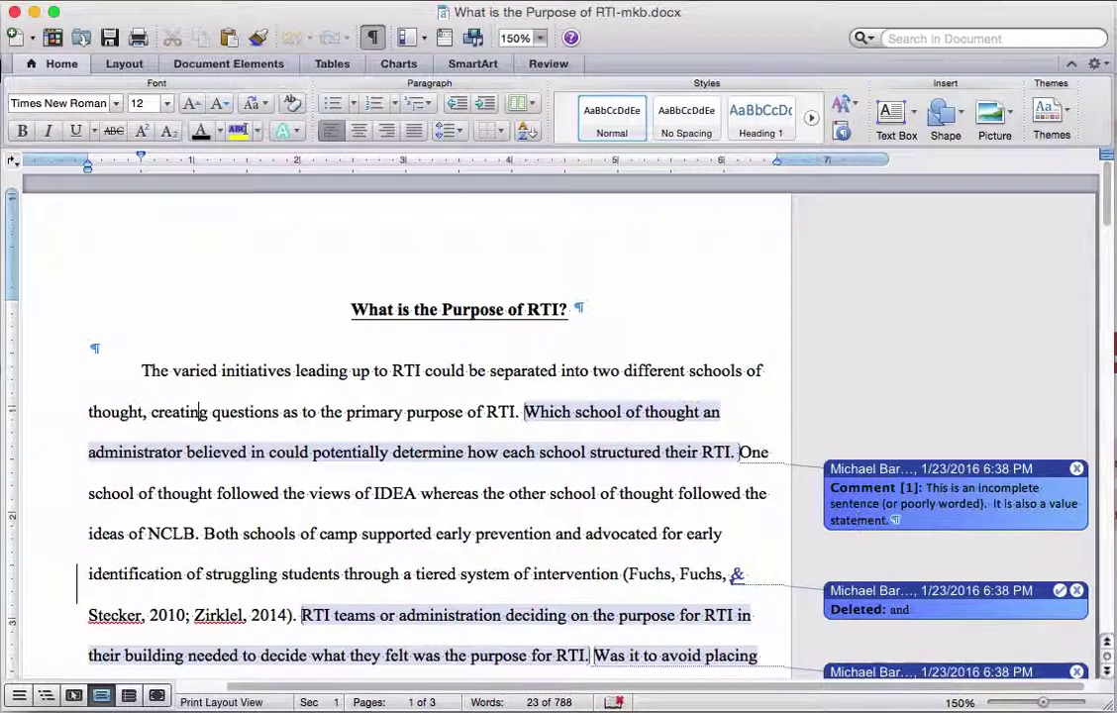
{"action": "left_click_drag", "start_coordinate": [928, 491], "coordinate": [894, 522]}
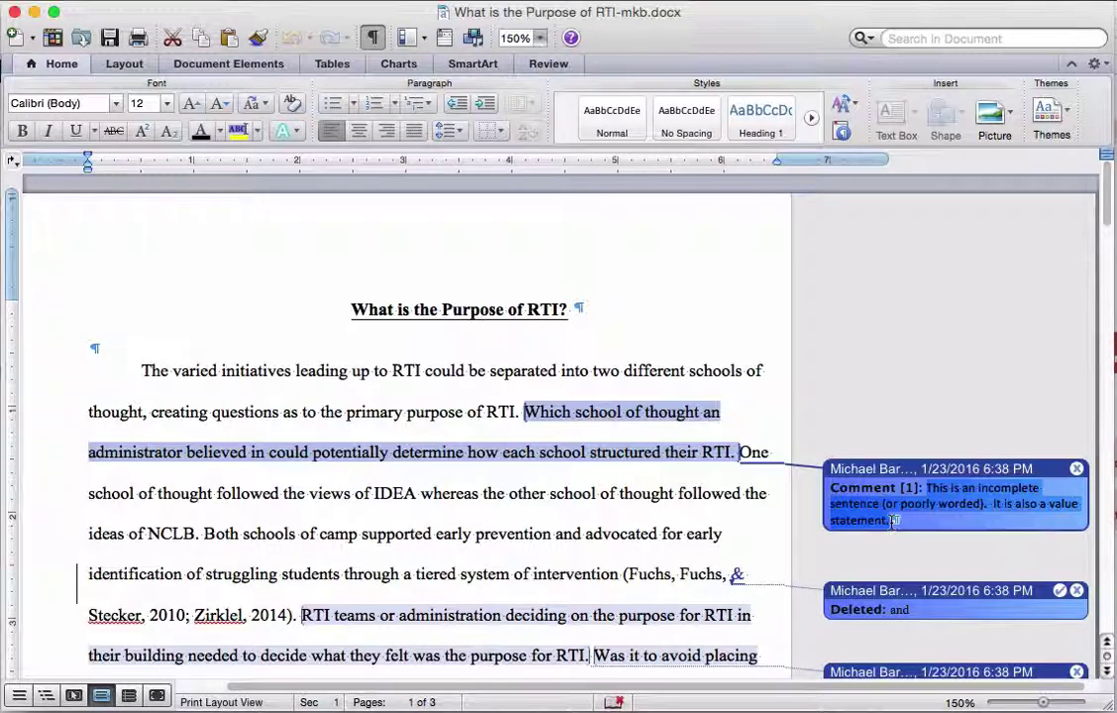
{"action": "left_click", "coordinate": [625, 562]}
{"action": "double_click", "coordinate": [742, 576]}
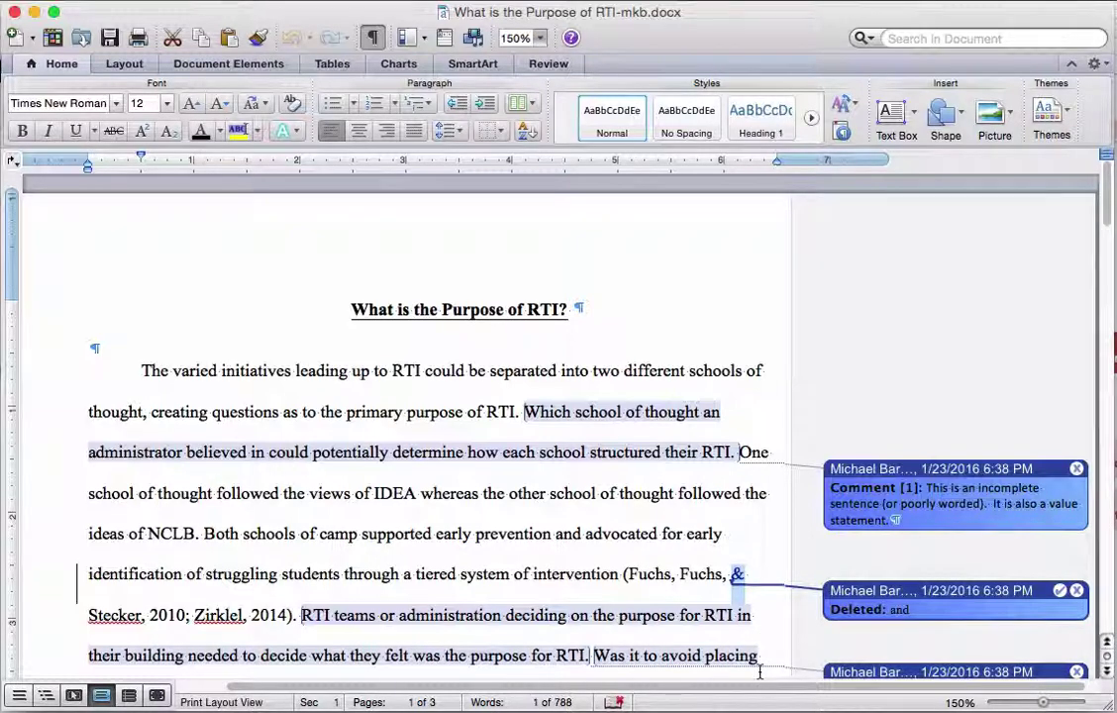
{"action": "left_click", "coordinate": [652, 581]}
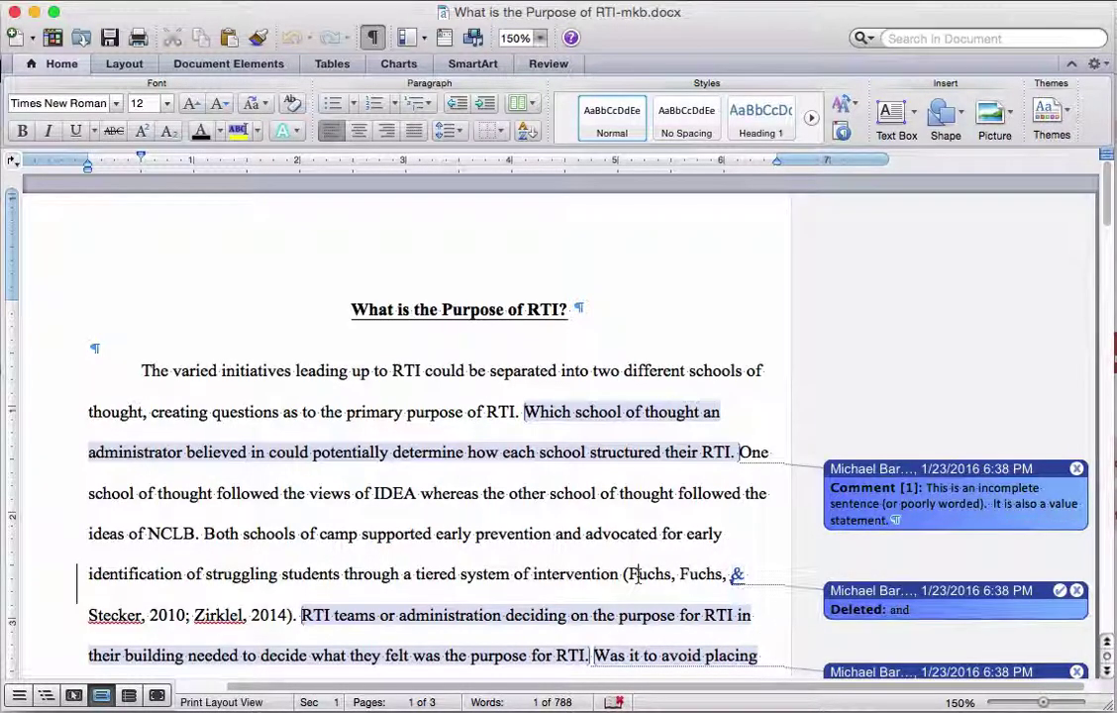
{"action": "scroll", "coordinate": [644, 579], "scroll_direction": "down", "scroll_amount": 5}
{"action": "scroll", "coordinate": [639, 577], "scroll_direction": "down", "scroll_amount": 10}
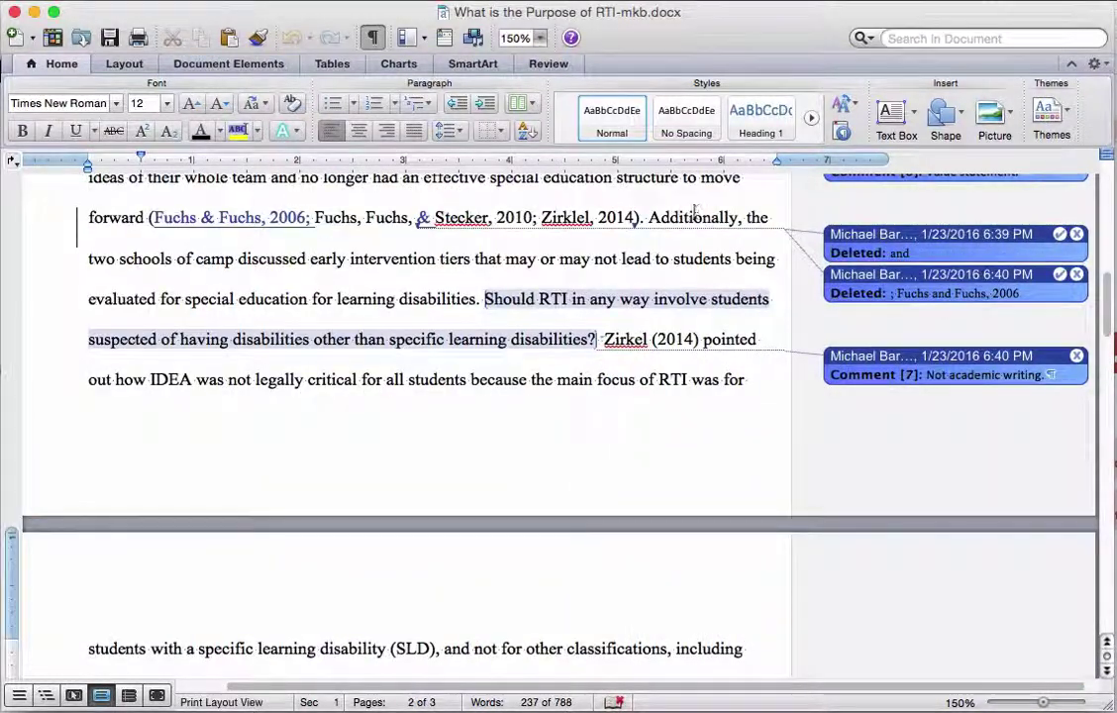
{"action": "scroll", "coordinate": [535, 297], "scroll_direction": "up", "scroll_amount": 2}
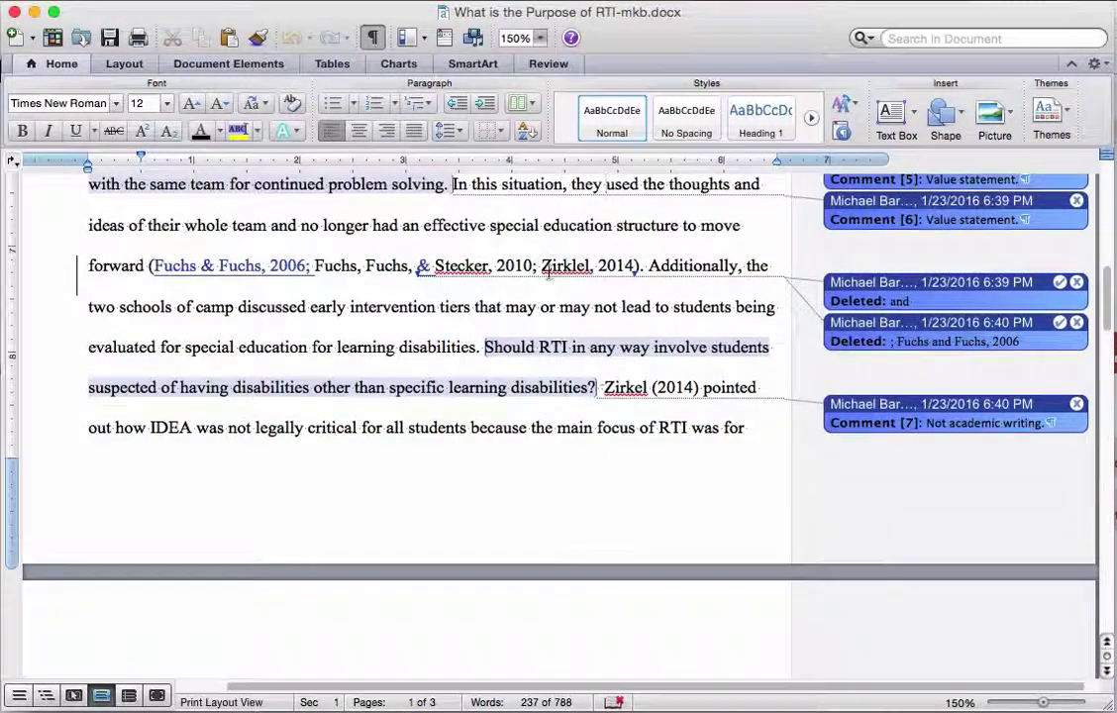
{"action": "left_click", "coordinate": [635, 265]}
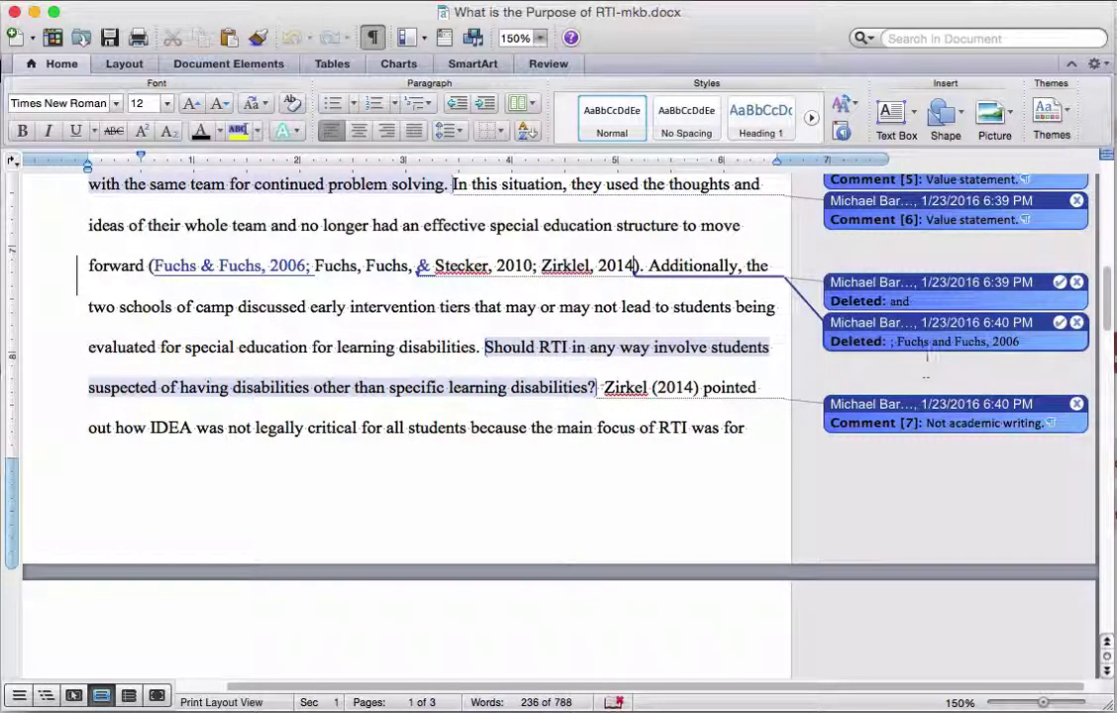
{"action": "left_click", "coordinate": [1017, 344]}
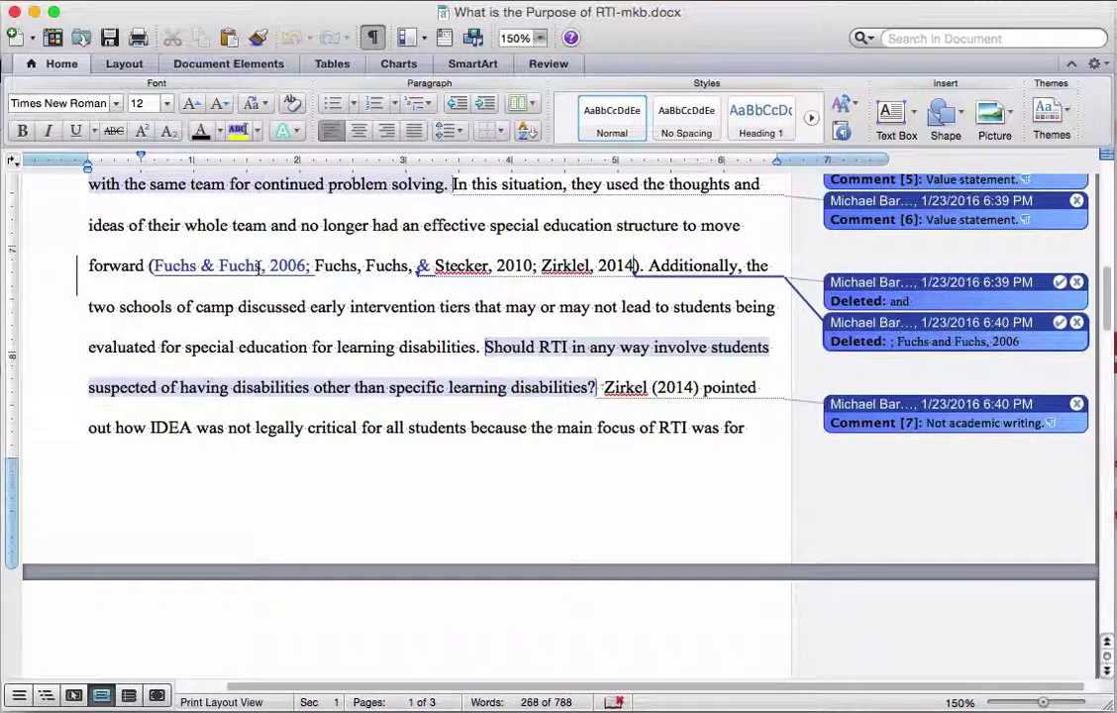
{"action": "mouse_move", "coordinate": [260, 267]}
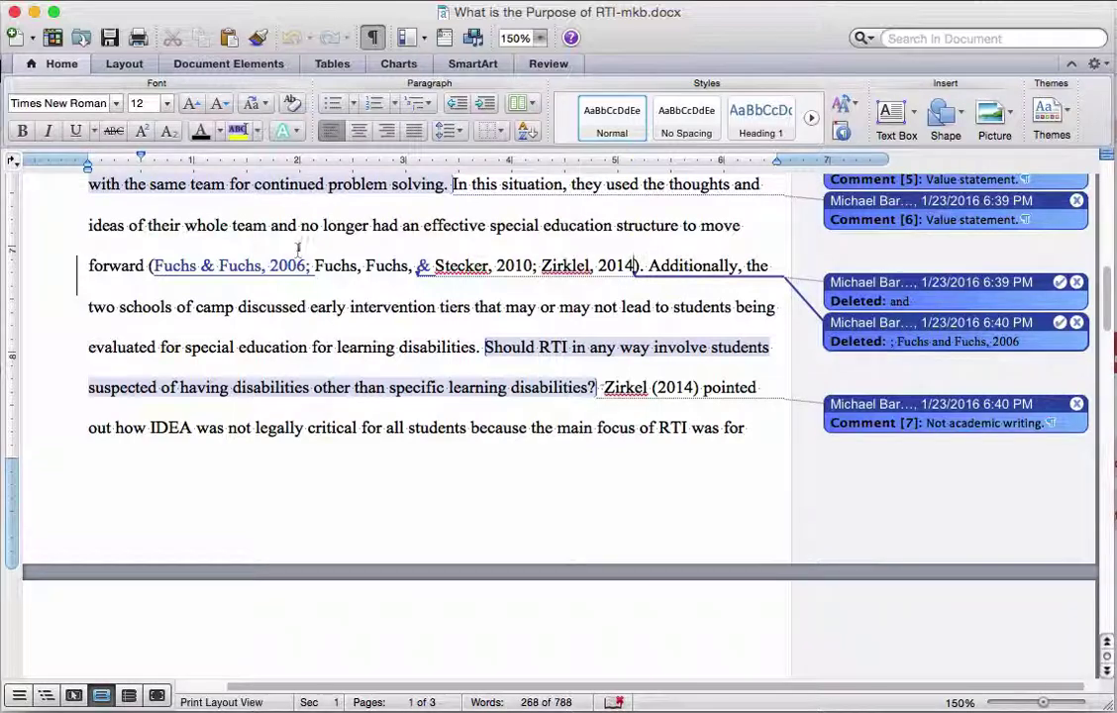
{"action": "left_click_drag", "start_coordinate": [1107, 329], "coordinate": [1108, 178]}
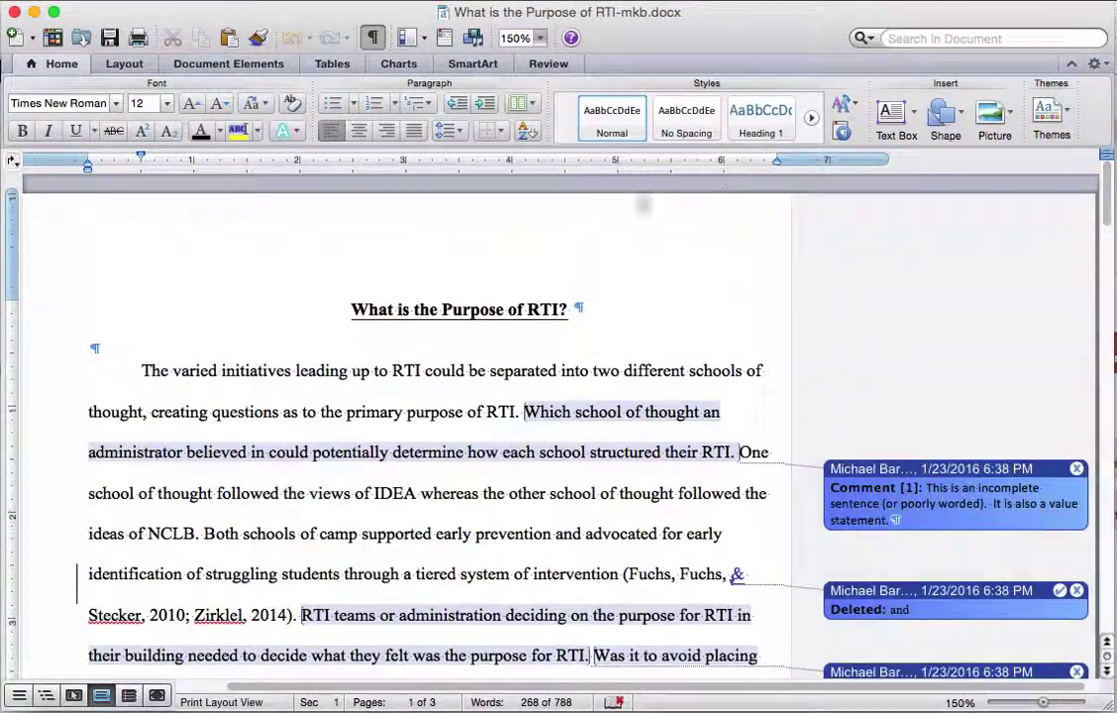
Step from the essay title past the first comment to the 'and' deletion and choose Accept Change.
{"action": "left_click", "coordinate": [547, 63]}
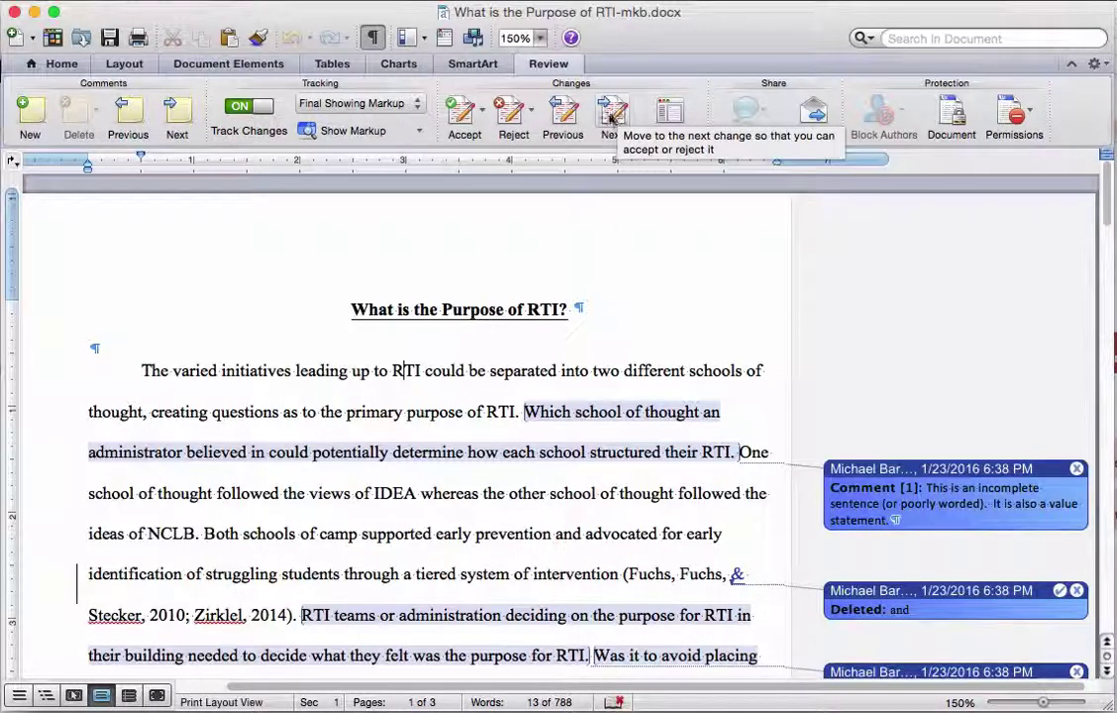
{"action": "left_click", "coordinate": [385, 313]}
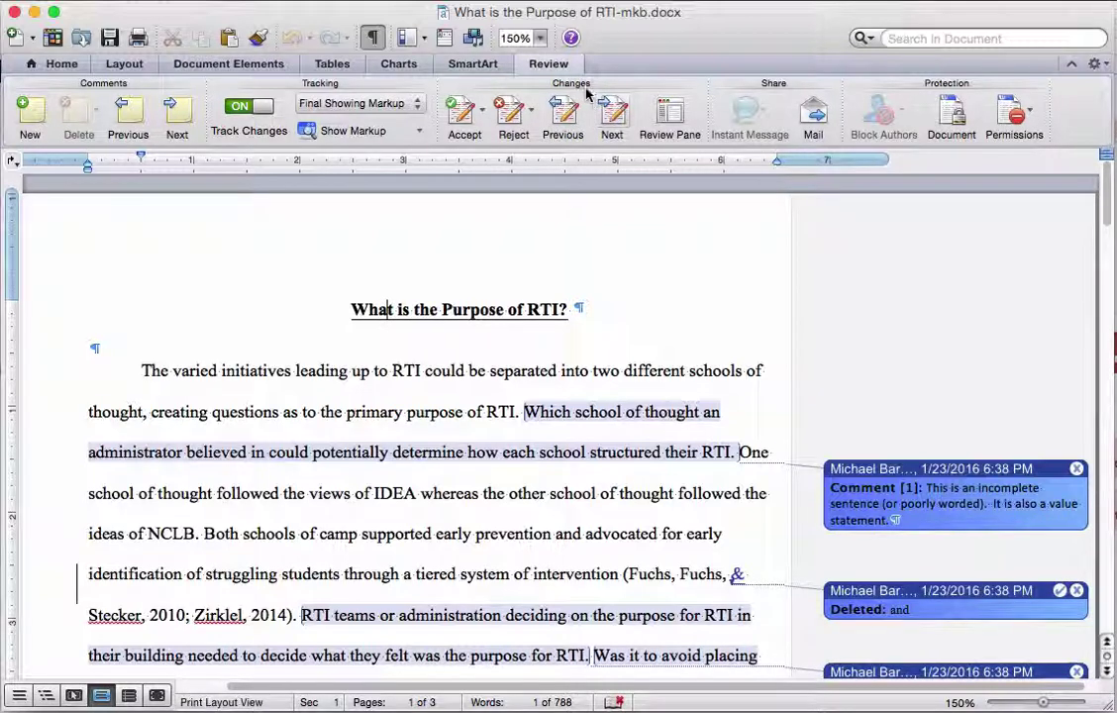
{"action": "left_click", "coordinate": [611, 117]}
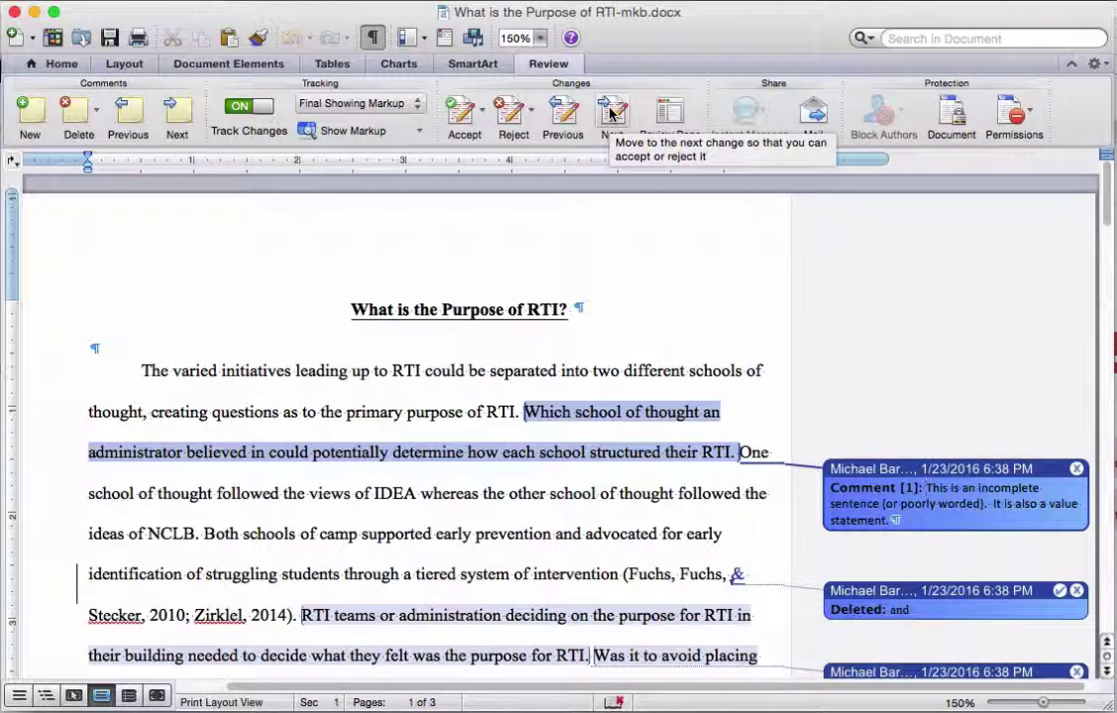
{"action": "left_click", "coordinate": [611, 113]}
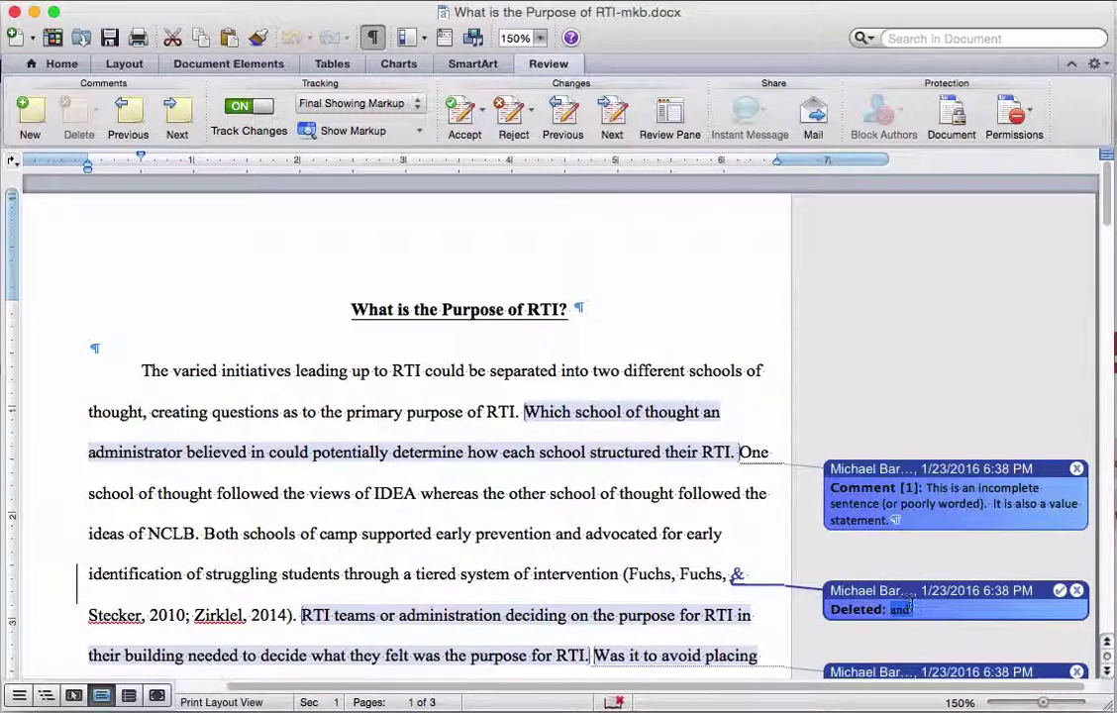
{"action": "left_click", "coordinate": [481, 111]}
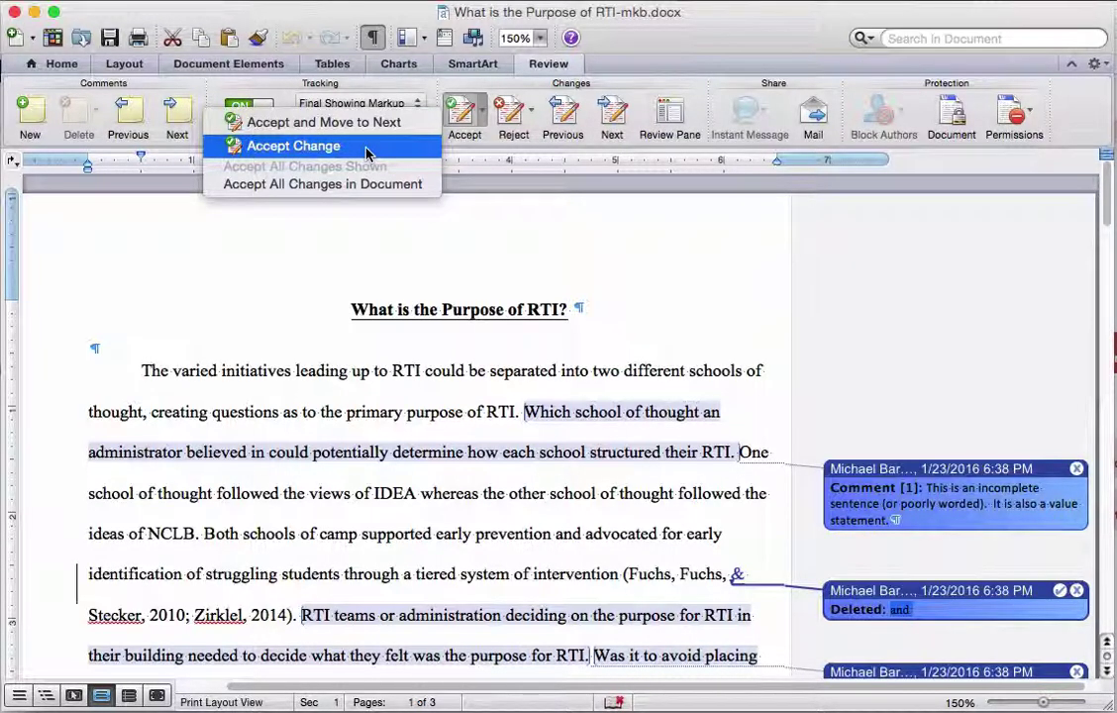
{"action": "left_click", "coordinate": [532, 466]}
Accept the deleted 'and' and the inserted '&' in the first Fuchs, Fuchs, & Stecker citation.
{"action": "left_click", "coordinate": [553, 535]}
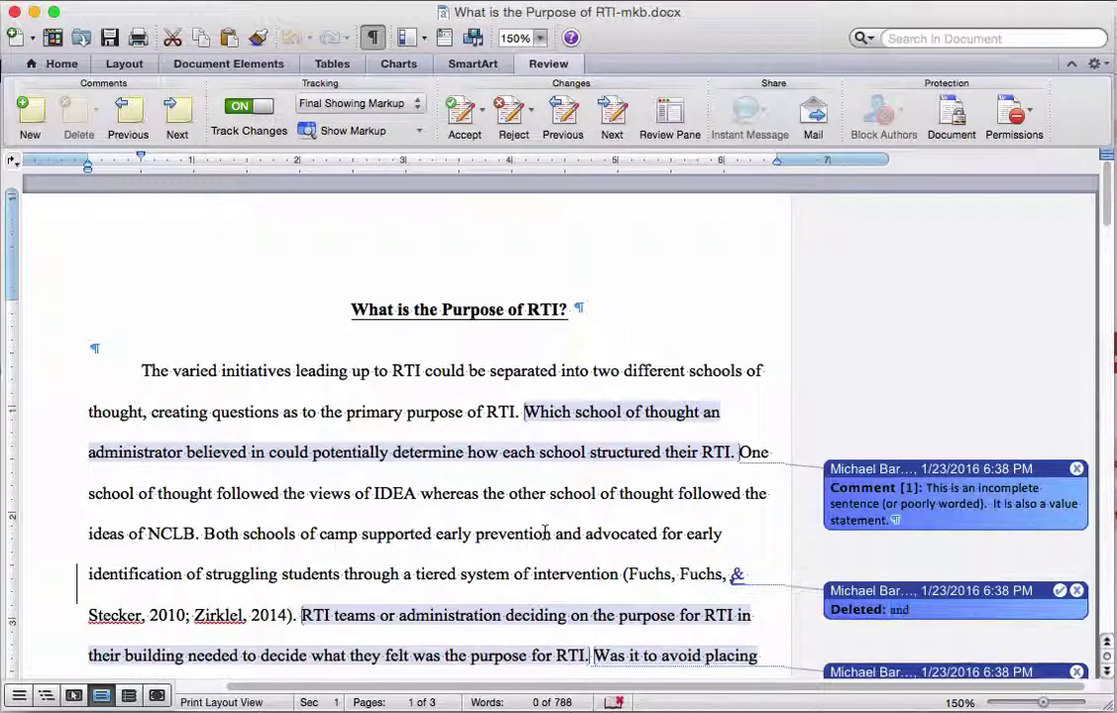
{"action": "left_click", "coordinate": [612, 117]}
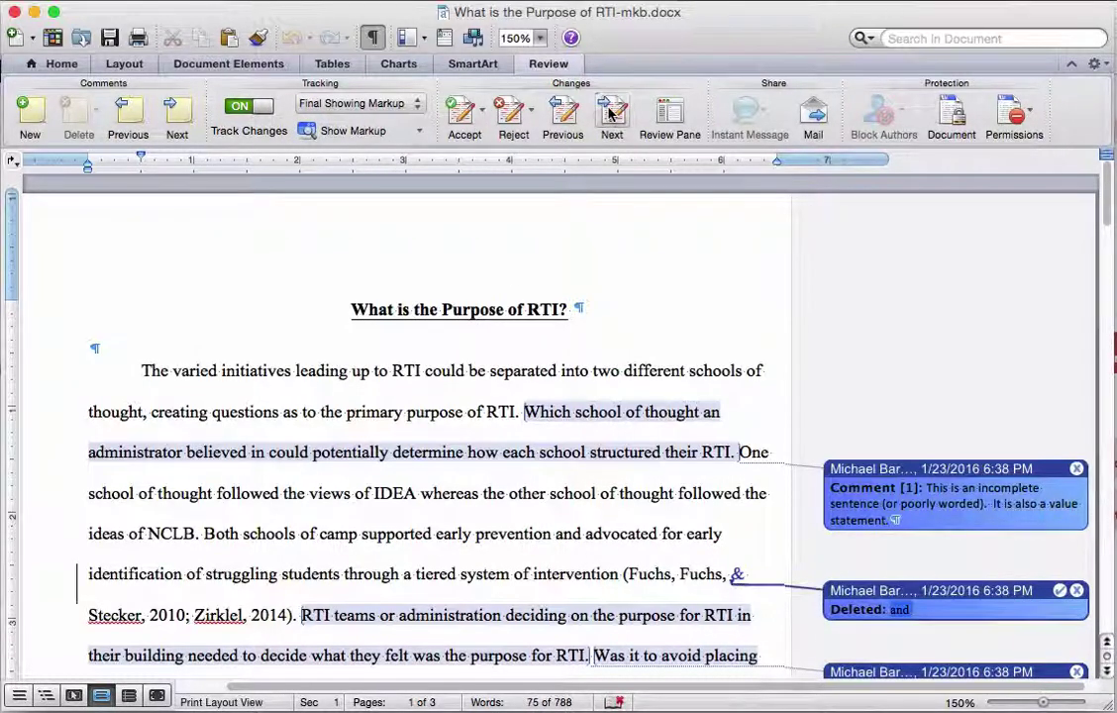
{"action": "left_click", "coordinate": [458, 116]}
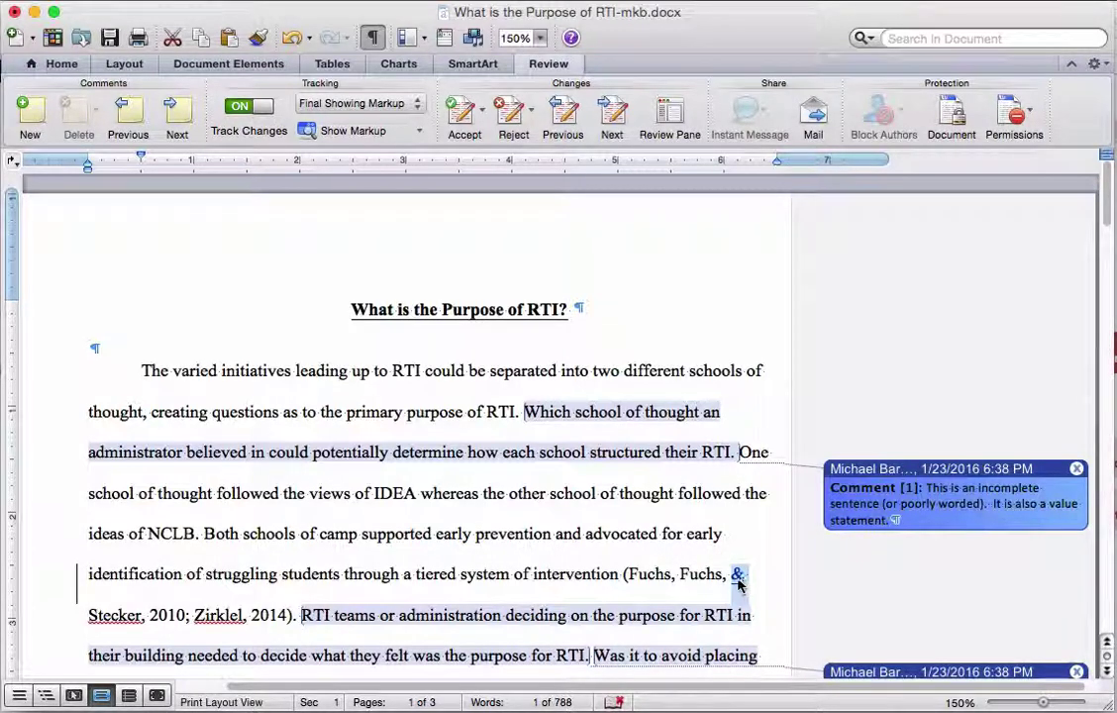
{"action": "left_click", "coordinate": [461, 111]}
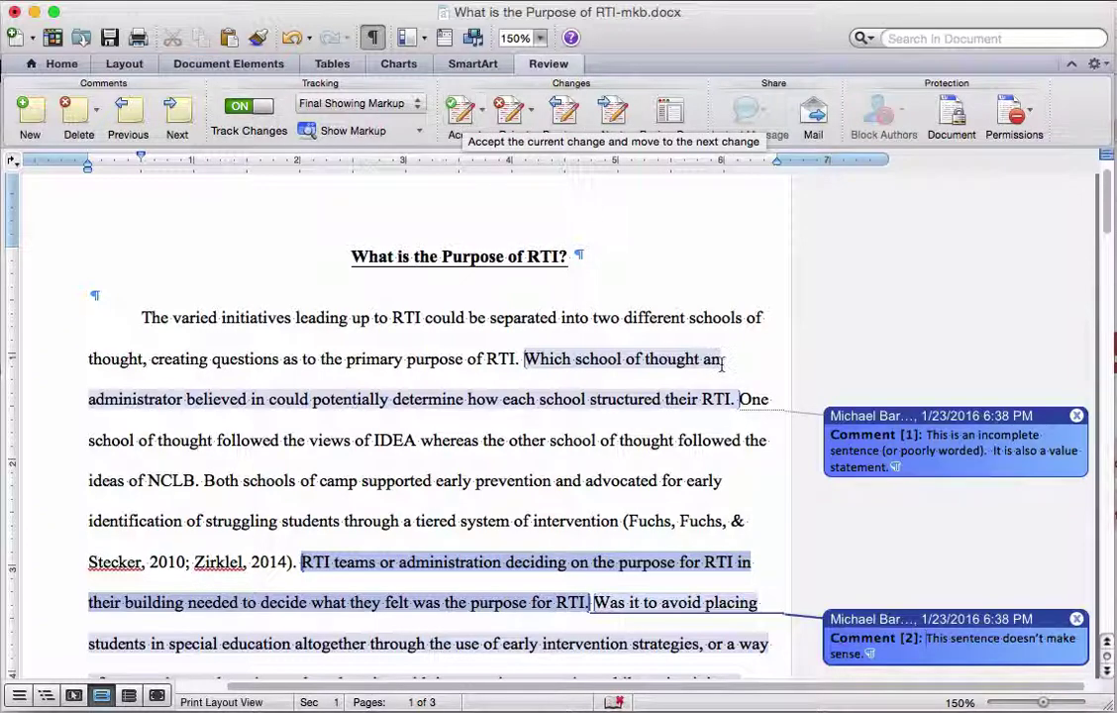
{"action": "left_click", "coordinate": [1105, 572]}
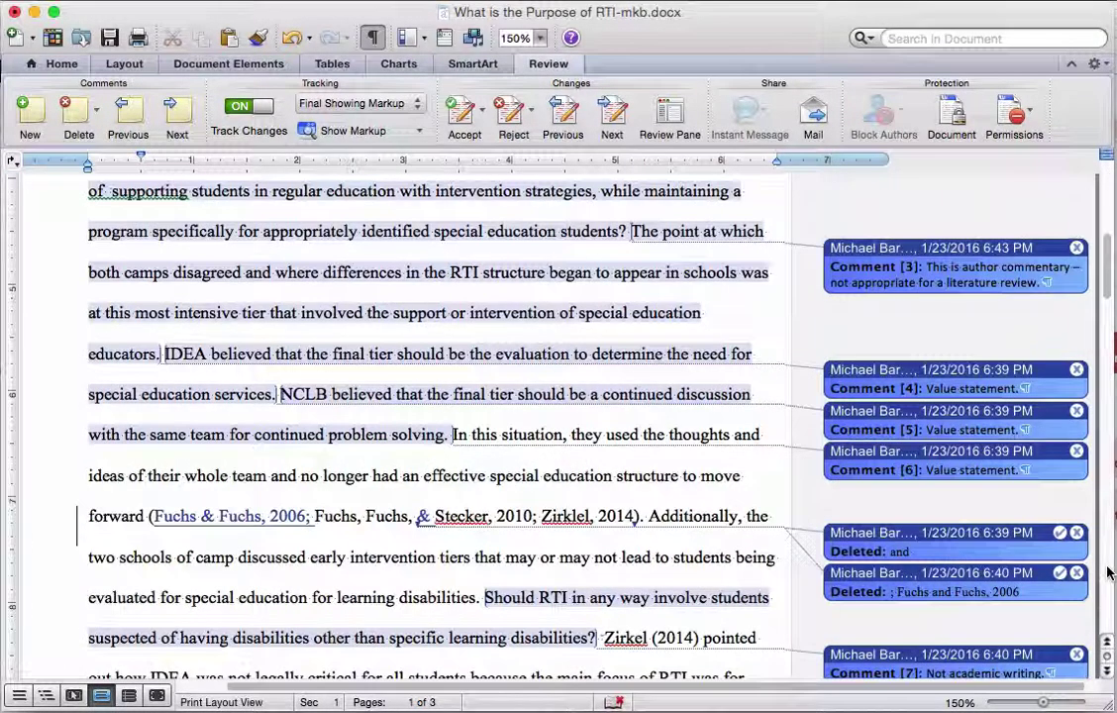
Select from 'ideas' through the Fuchs & Fuchs 2006 / Zirklel 2014 citation and accept its changes.
{"action": "left_click", "coordinate": [615, 476]}
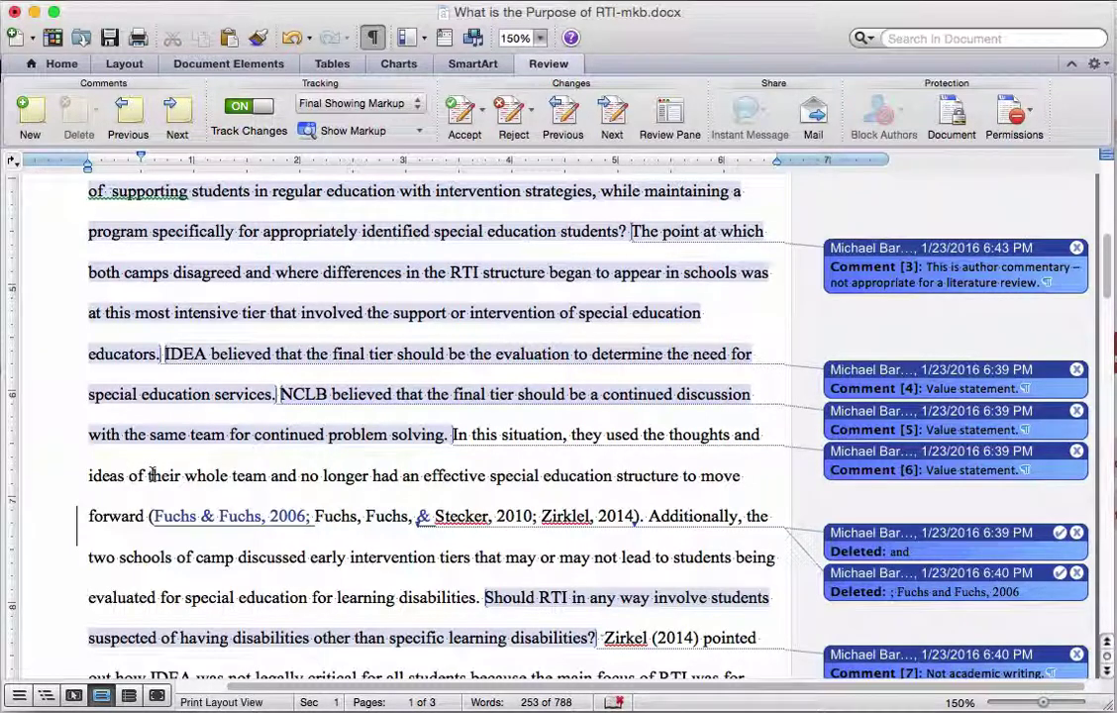
{"action": "left_click", "coordinate": [80, 475]}
{"action": "left_click_drag", "start_coordinate": [128, 489], "coordinate": [445, 522]}
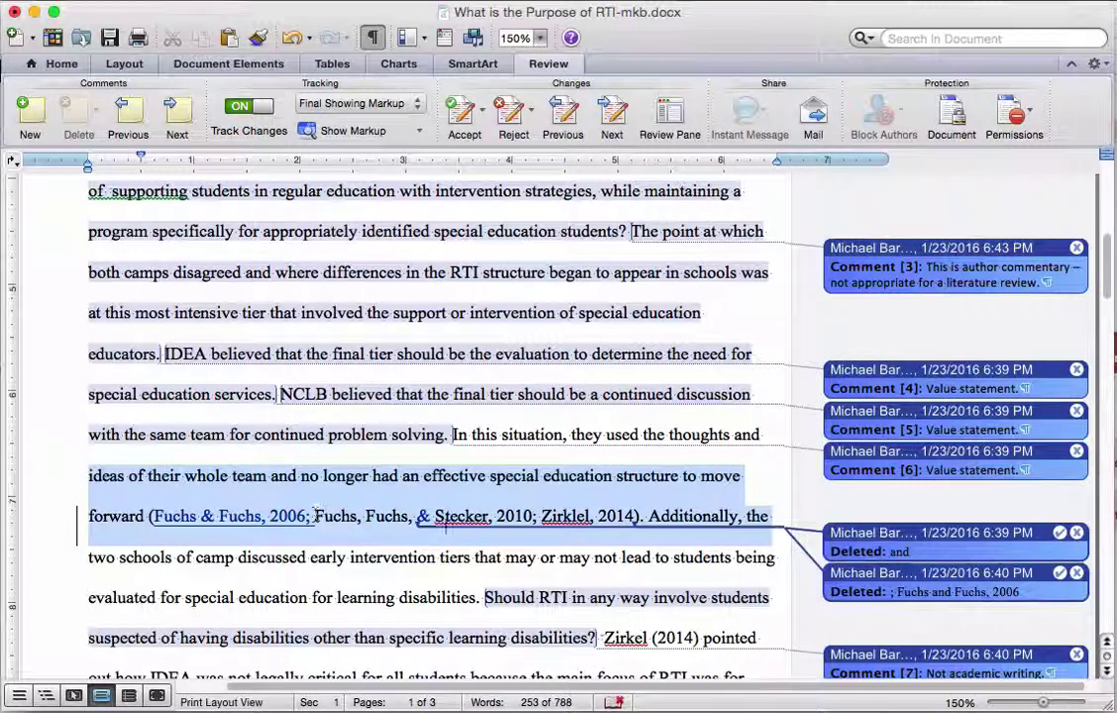
{"action": "left_click_drag", "start_coordinate": [583, 535], "coordinate": [572, 558]}
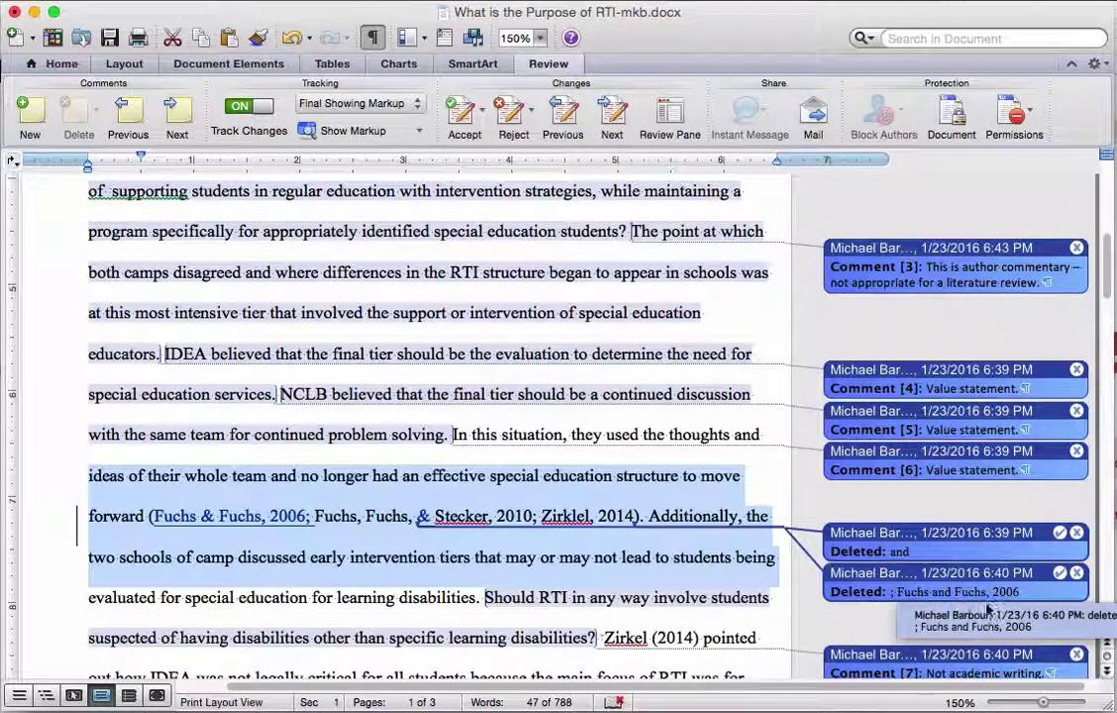
{"action": "left_click", "coordinate": [543, 516]}
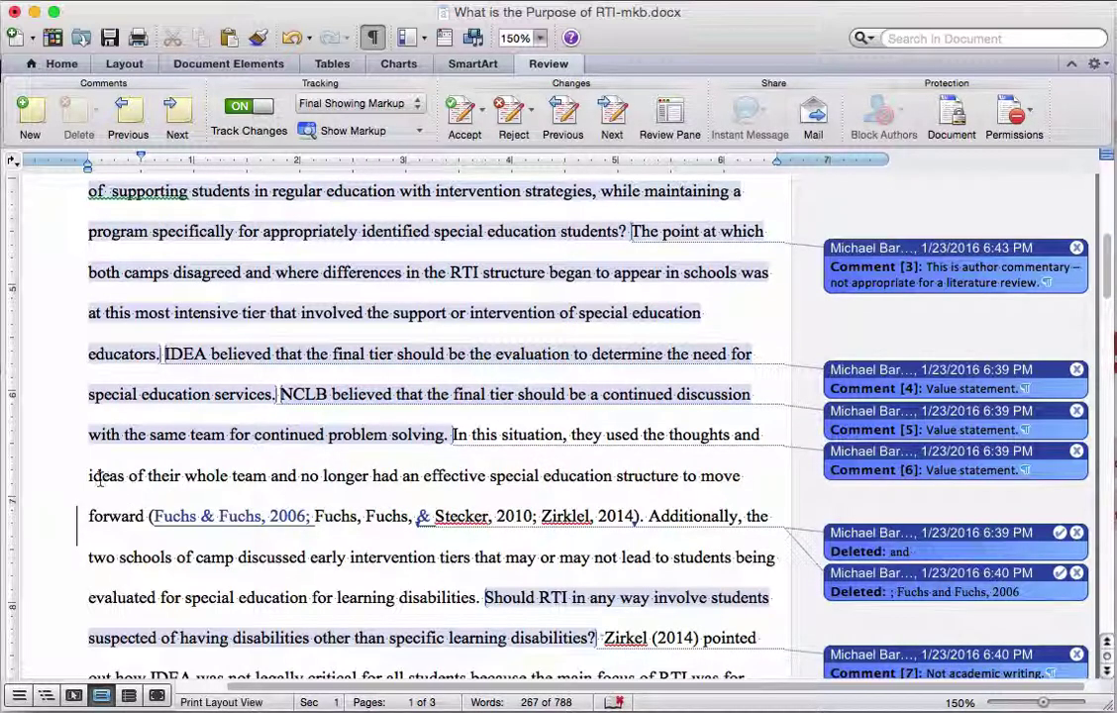
{"action": "left_click_drag", "start_coordinate": [90, 478], "coordinate": [780, 554]}
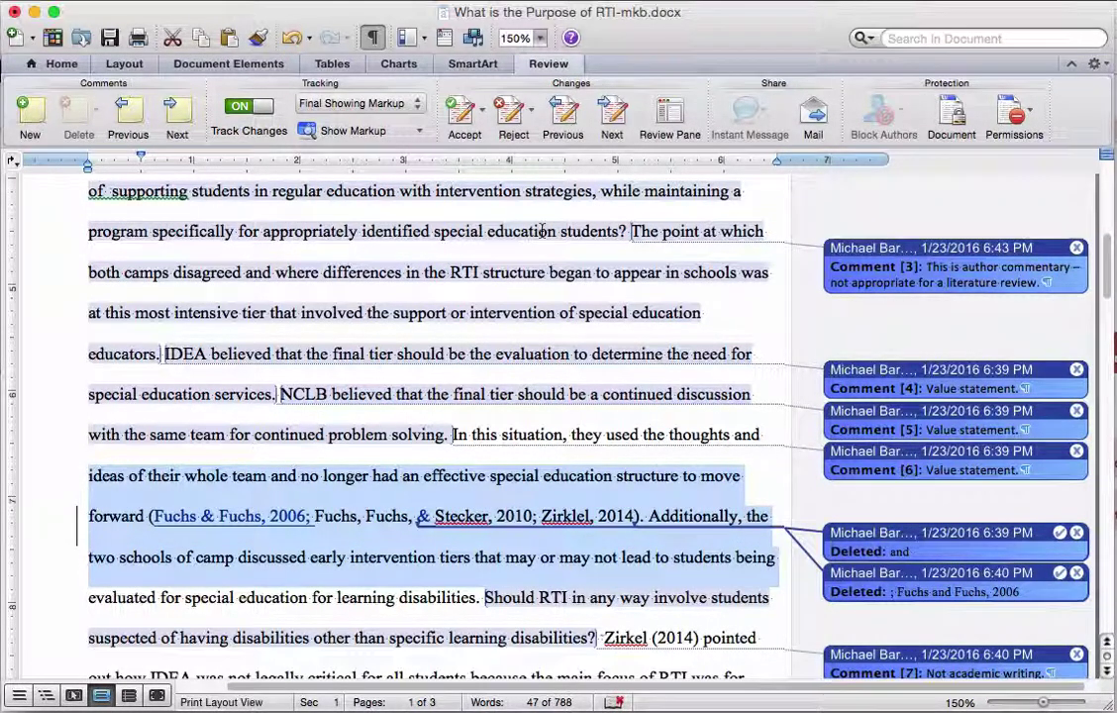
{"action": "left_click", "coordinate": [462, 112]}
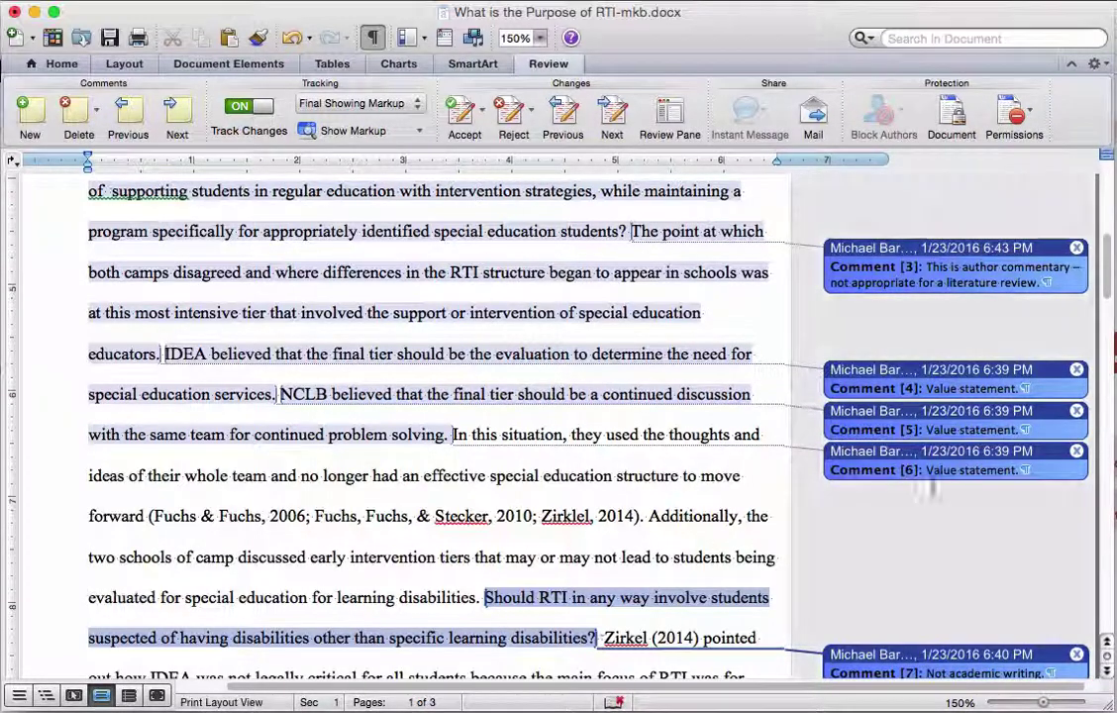
{"action": "left_click", "coordinate": [1110, 604]}
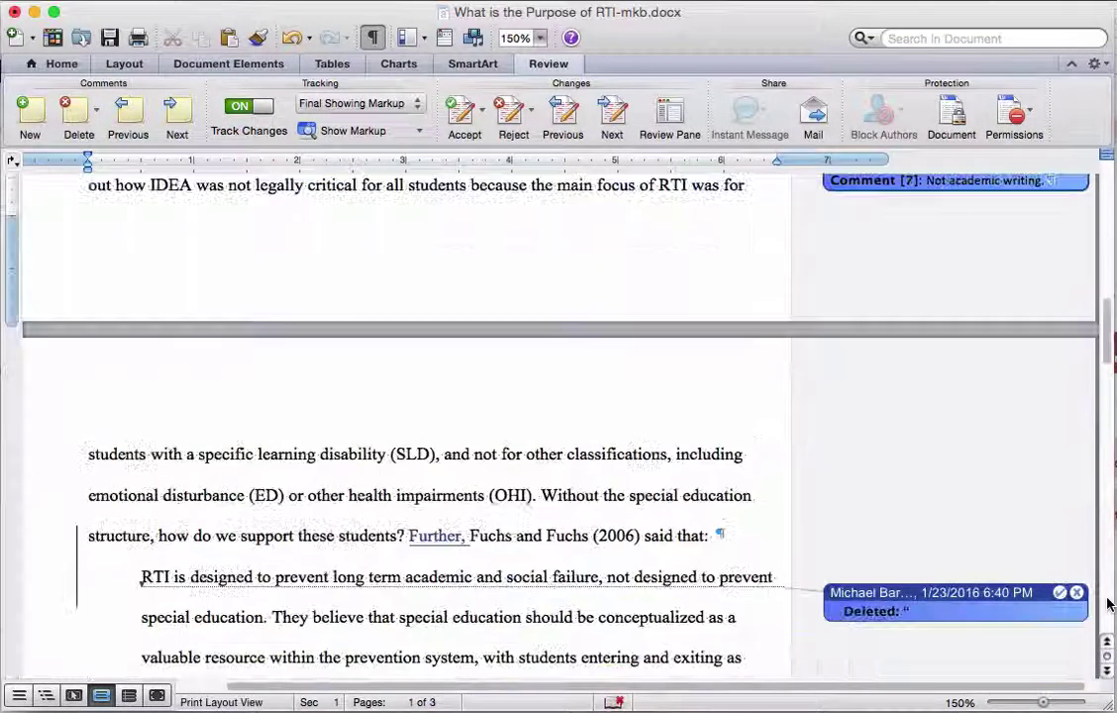
Accept the removed quotation marks and 'Further,' insertion in the selected Fuchs and Fuchs (2006) passage.
{"action": "left_click_drag", "start_coordinate": [298, 536], "coordinate": [381, 579]}
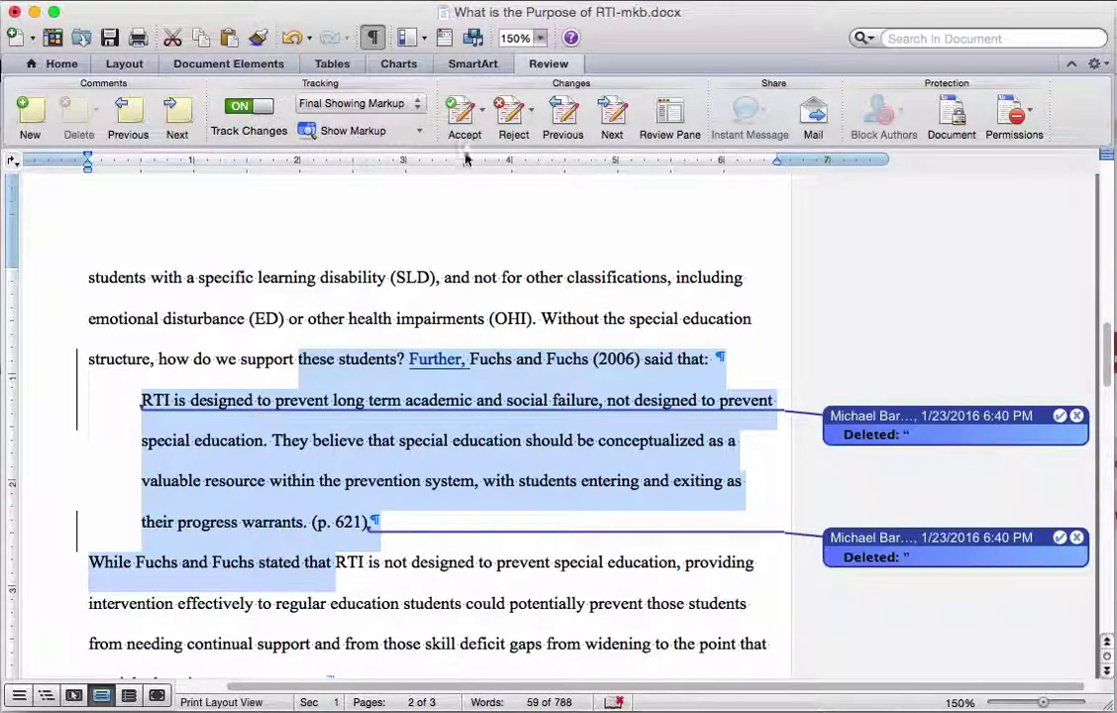
{"action": "left_click", "coordinate": [482, 113]}
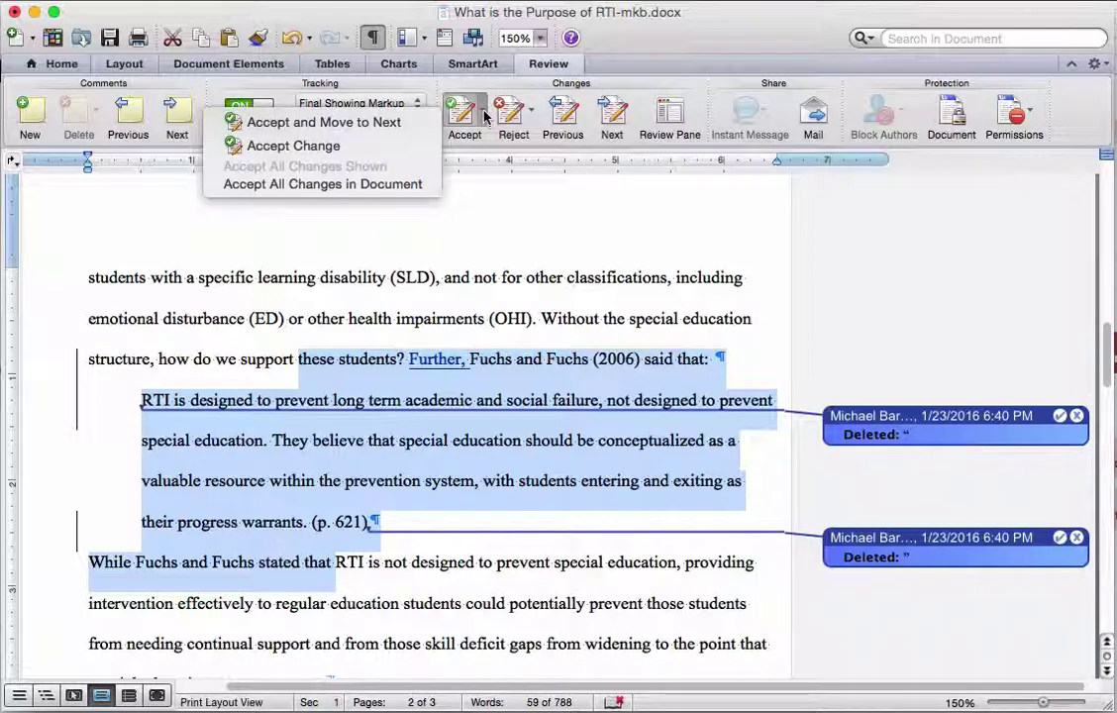
{"action": "left_click", "coordinate": [397, 150]}
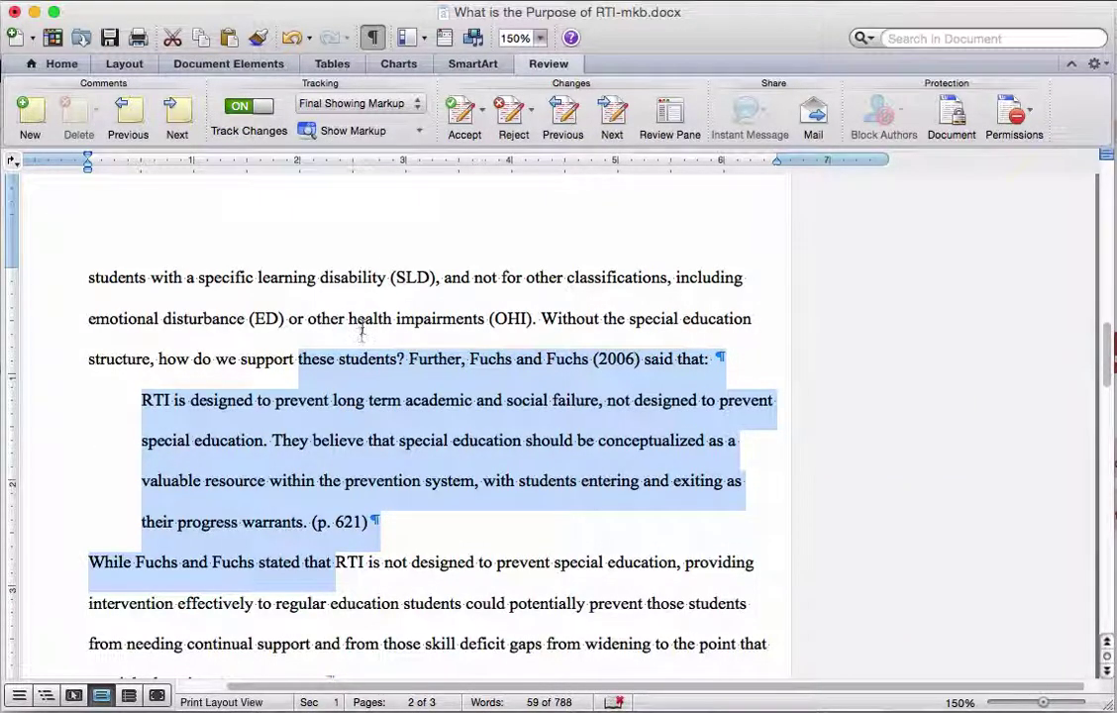
{"action": "left_click", "coordinate": [368, 562]}
{"action": "key", "text": "Down"}
{"action": "key", "text": "Down"}
{"action": "key", "text": "Down"}
{"action": "key", "text": "Down"}
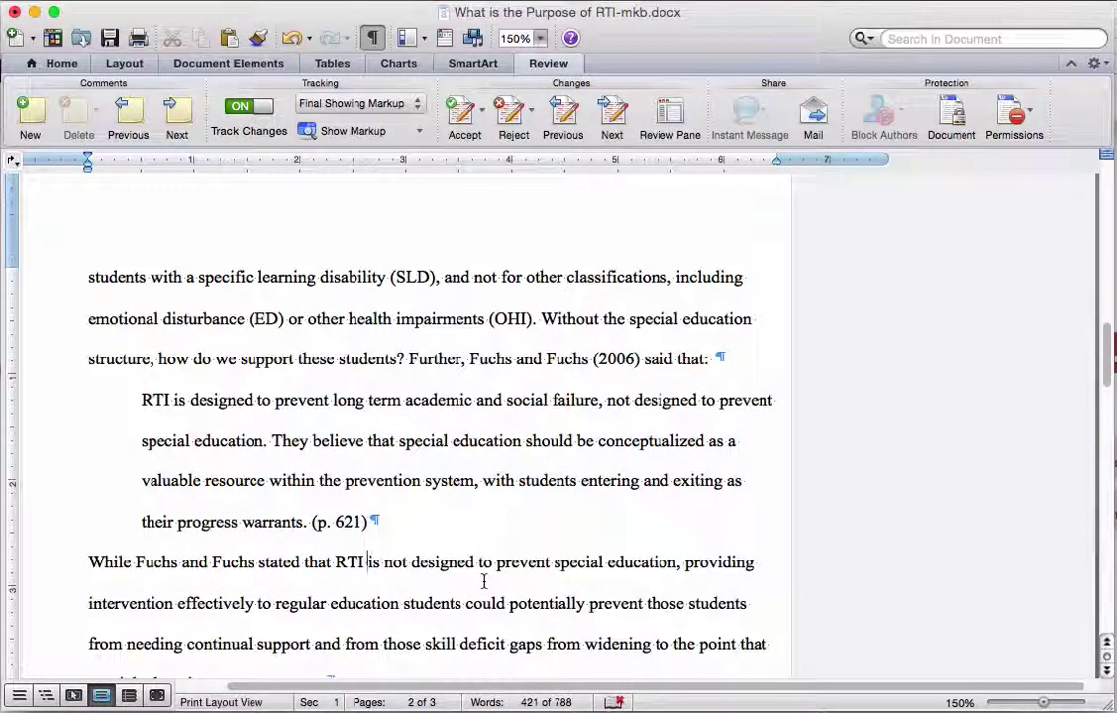
Accept the deletion after 'motivation' and both '&' replacements in the Fuchs & Deshler, 2007 citation.
{"action": "key", "text": "Down"}
{"action": "key", "text": "Down"}
{"action": "key", "text": "Down"}
{"action": "key", "text": "Down"}
{"action": "key", "text": "Down"}
{"action": "key", "text": "Down"}
{"action": "key", "text": "Down"}
{"action": "key", "text": "Down"}
{"action": "key", "text": "Down"}
{"action": "key", "text": "Down"}
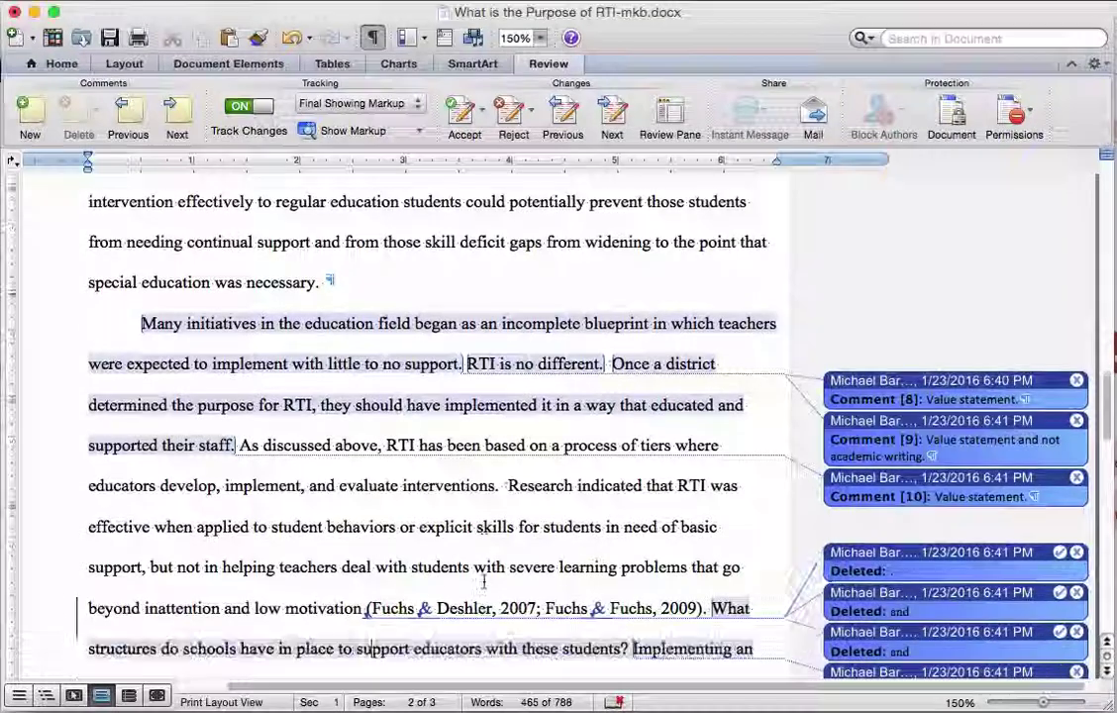
{"action": "key", "text": "Up"}
{"action": "key", "text": "Up"}
{"action": "key", "text": "Up"}
{"action": "key", "text": "Up"}
{"action": "key", "text": "Up"}
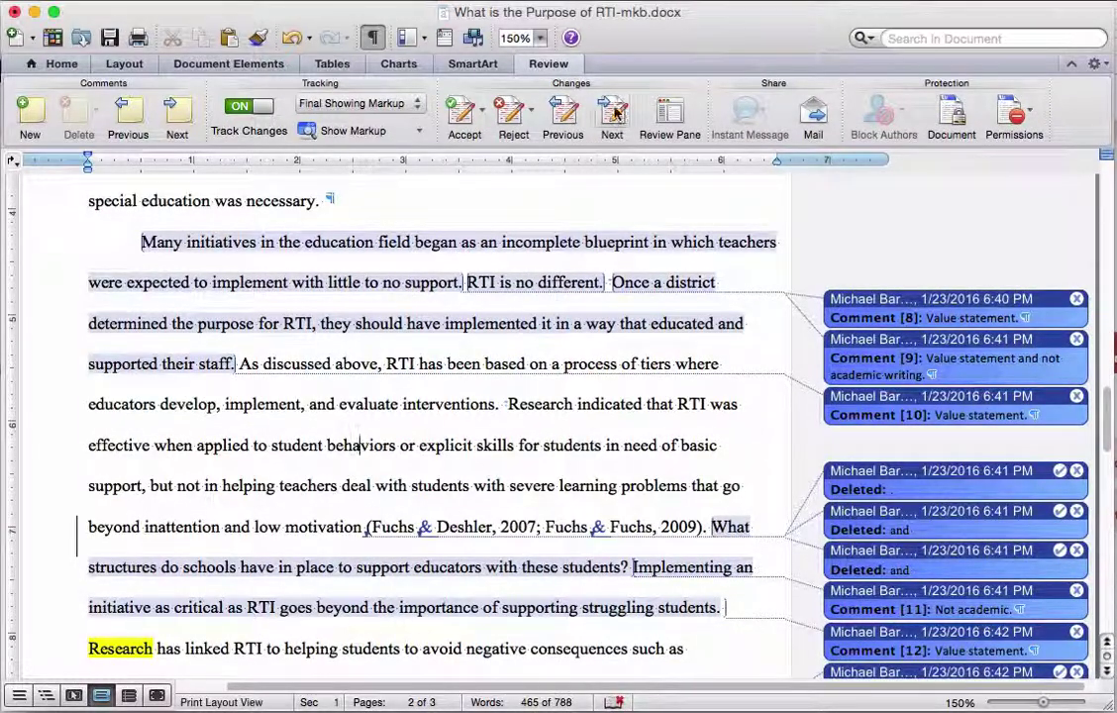
{"action": "left_click", "coordinate": [461, 111]}
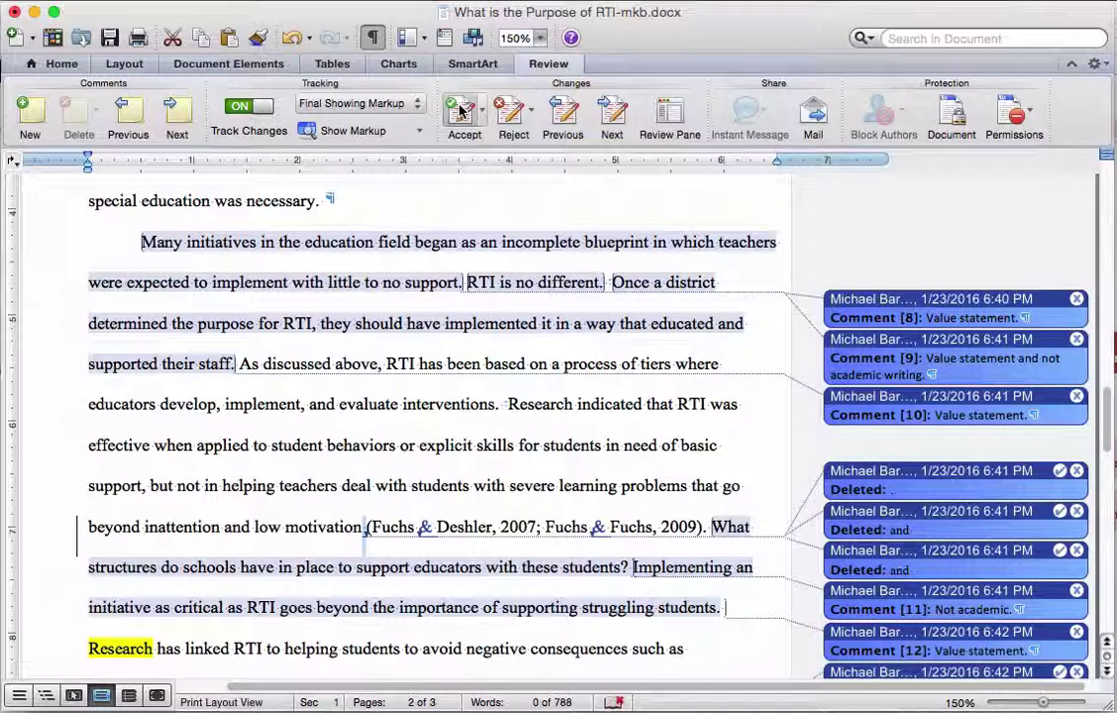
{"action": "left_click", "coordinate": [460, 111]}
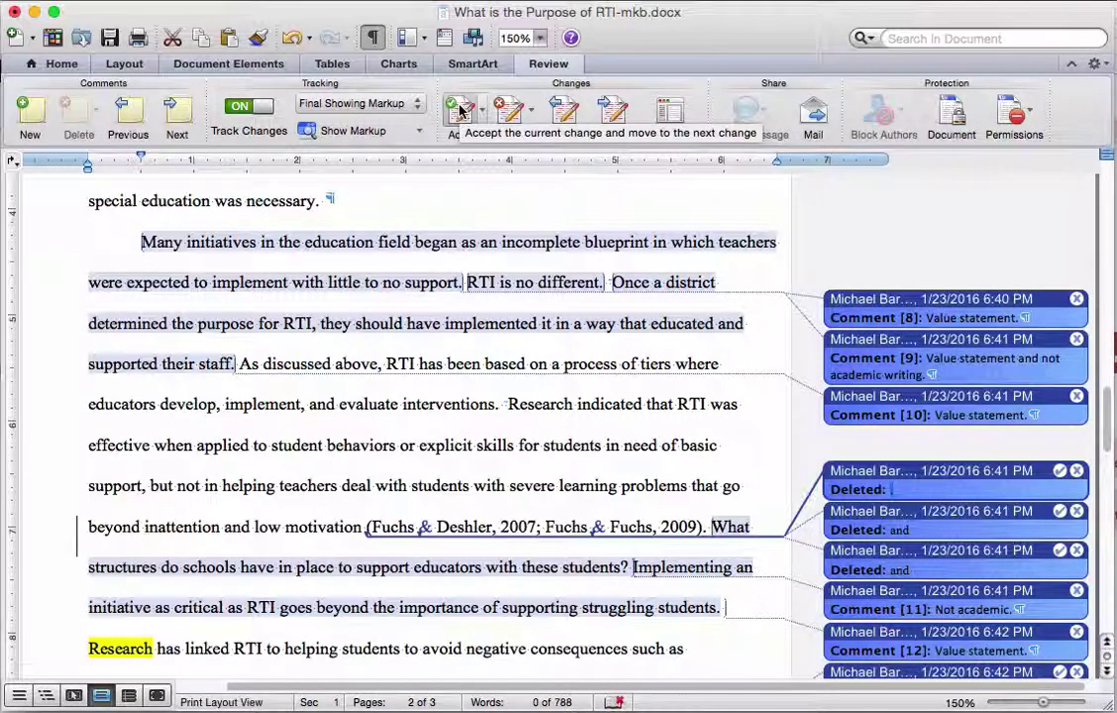
{"action": "left_click", "coordinate": [461, 111]}
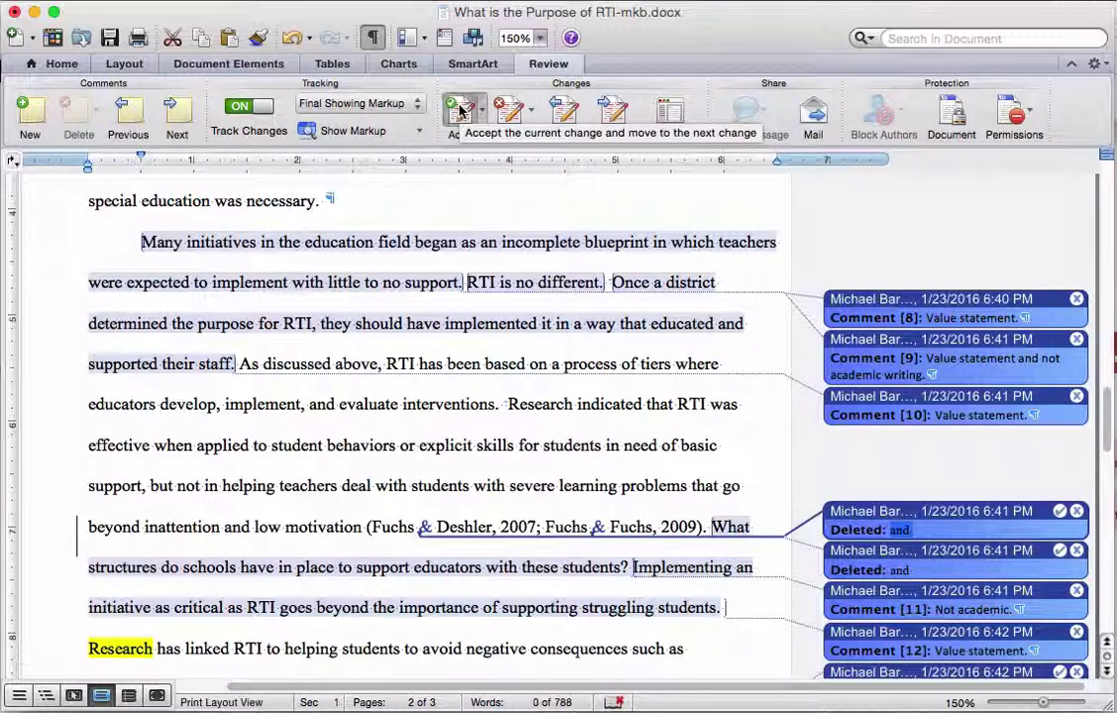
{"action": "left_click", "coordinate": [461, 111]}
{"action": "left_click", "coordinate": [460, 110]}
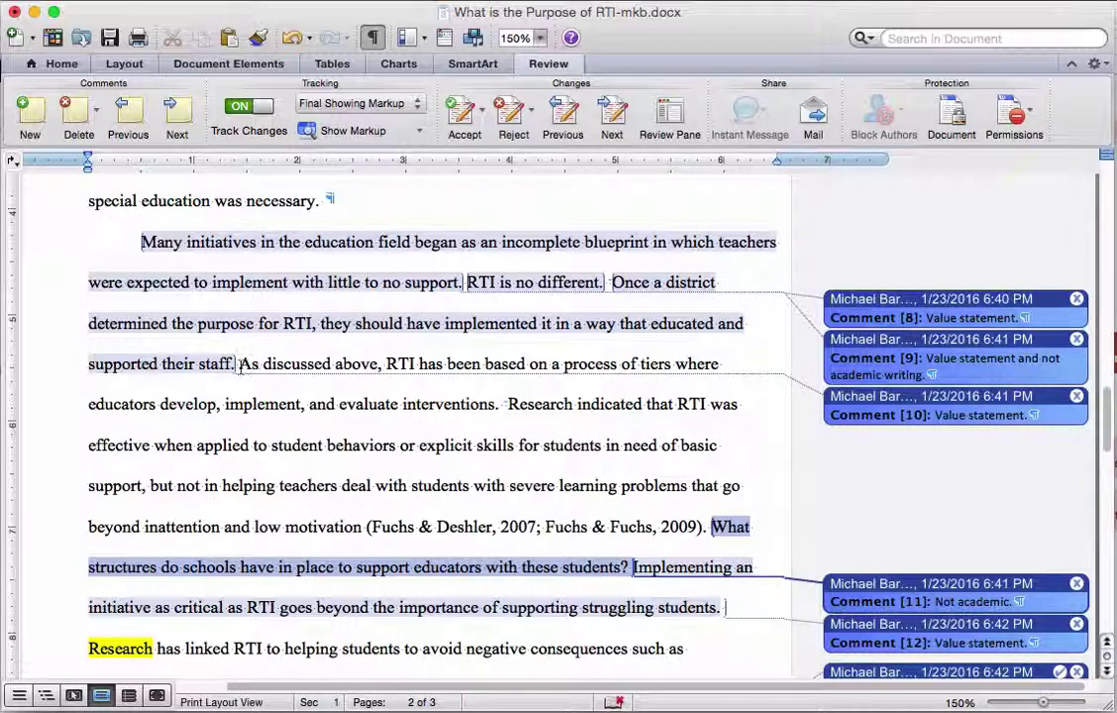
{"action": "left_click", "coordinate": [1110, 620]}
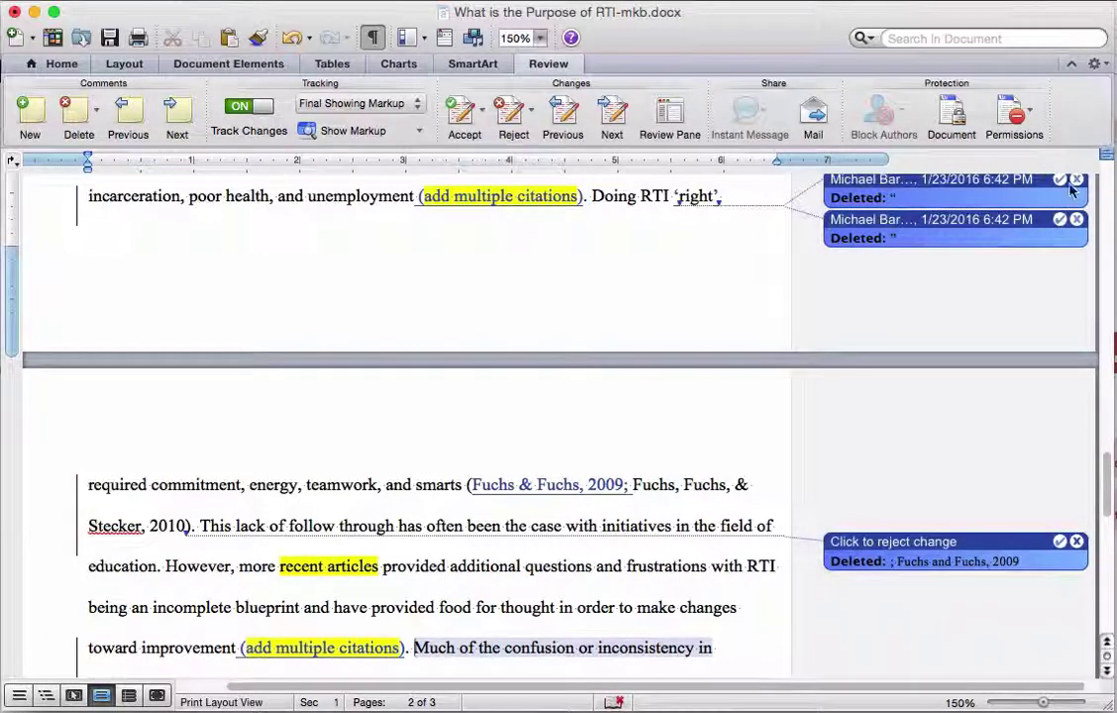
Accept both deleted quotation marks around 'right' so the line reads "Doing RTI 'right'".
{"action": "left_click", "coordinate": [644, 195]}
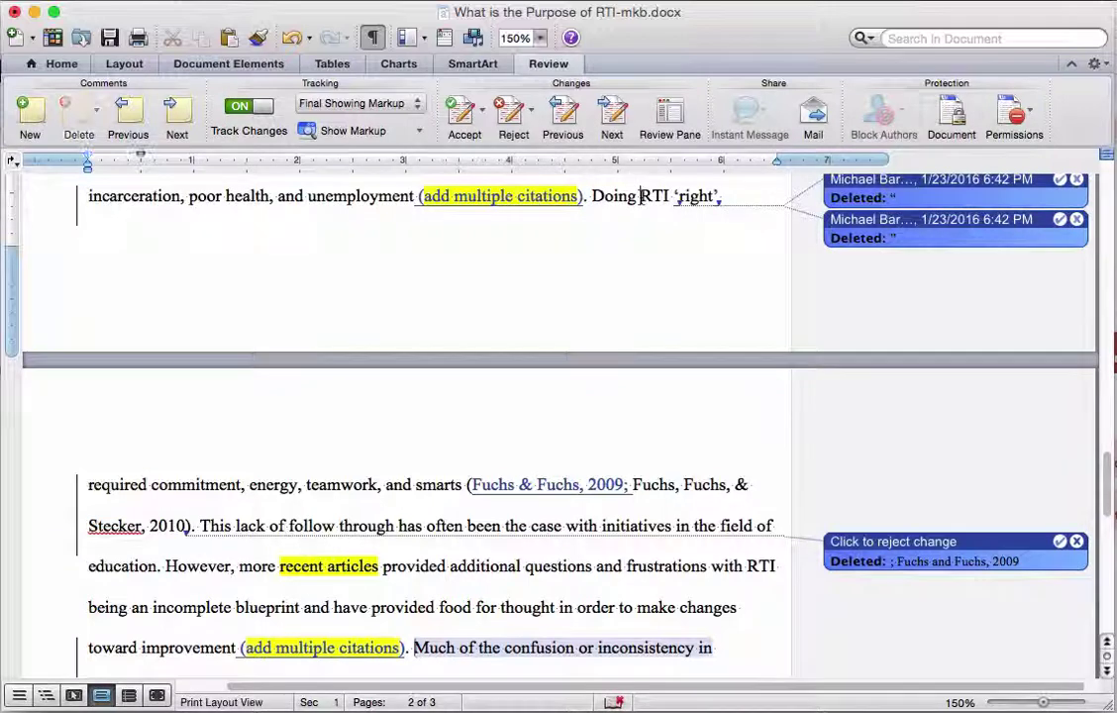
{"action": "scroll", "coordinate": [641, 198], "scroll_direction": "up", "scroll_amount": 3}
{"action": "scroll", "coordinate": [641, 198], "scroll_direction": "up", "scroll_amount": 1}
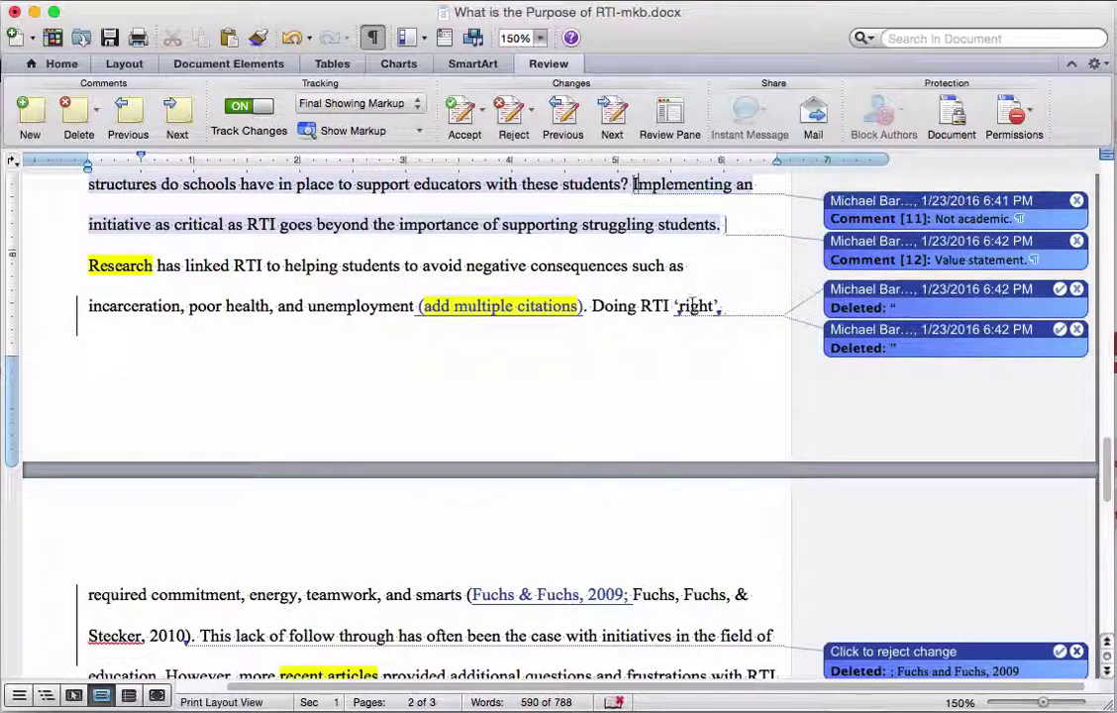
{"action": "left_click", "coordinate": [1060, 290]}
{"action": "left_click", "coordinate": [1060, 322]}
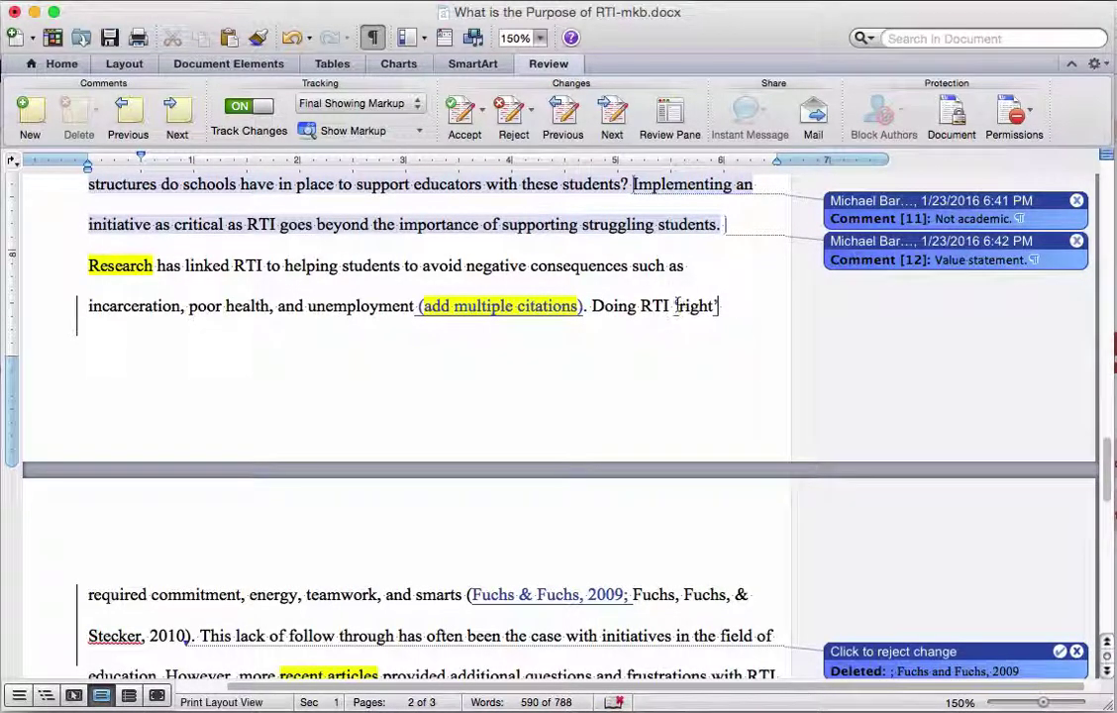
{"action": "left_click_drag", "start_coordinate": [722, 307], "coordinate": [641, 307]}
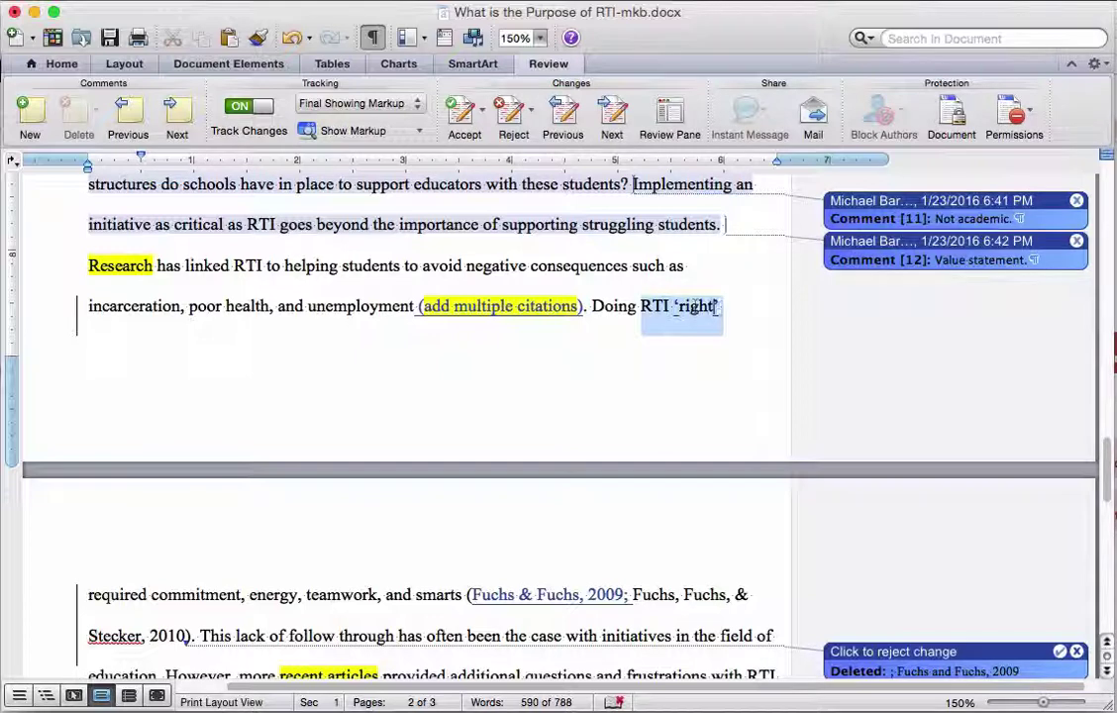
{"action": "left_click_drag", "start_coordinate": [447, 134], "coordinate": [327, 145]}
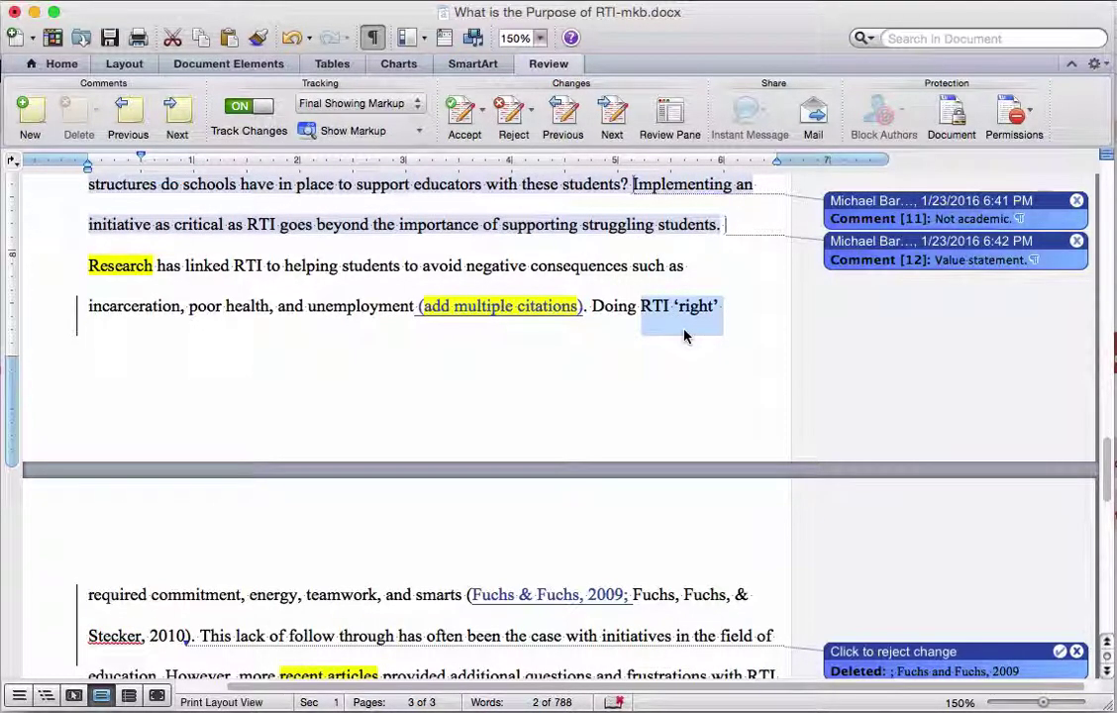